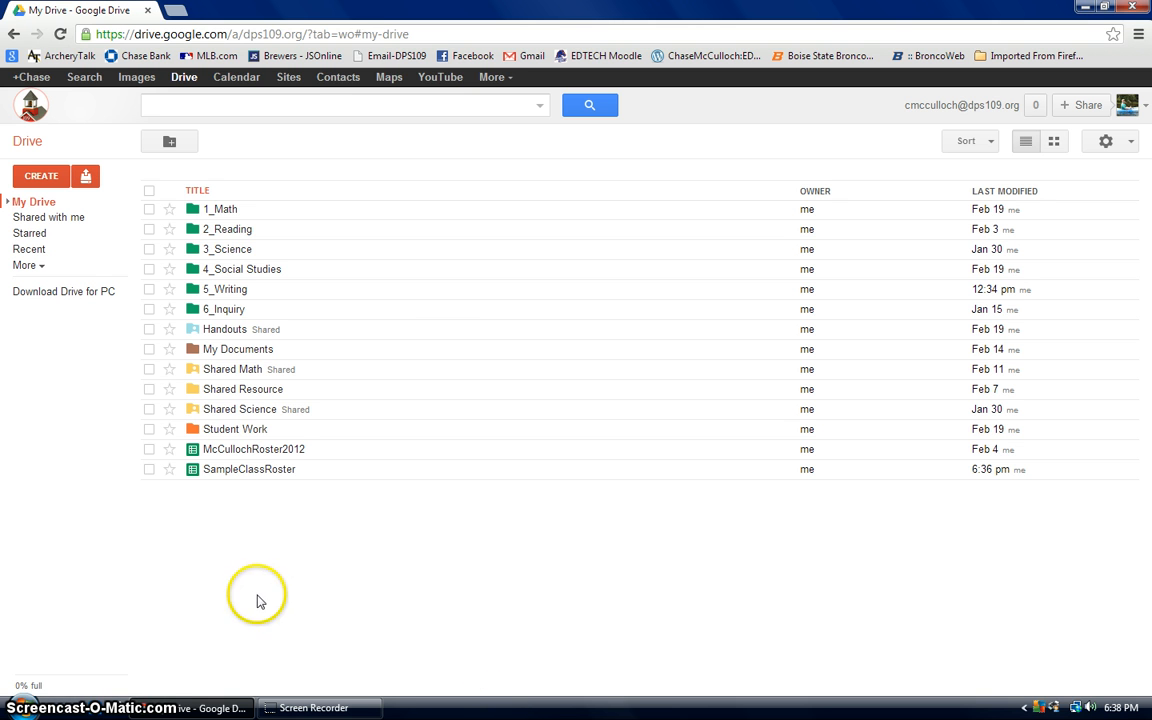
- Open the SampleClassRoster spreadsheet and widen the email column so the full addresses fit
{"action": "left_click", "coordinate": [250, 472]}
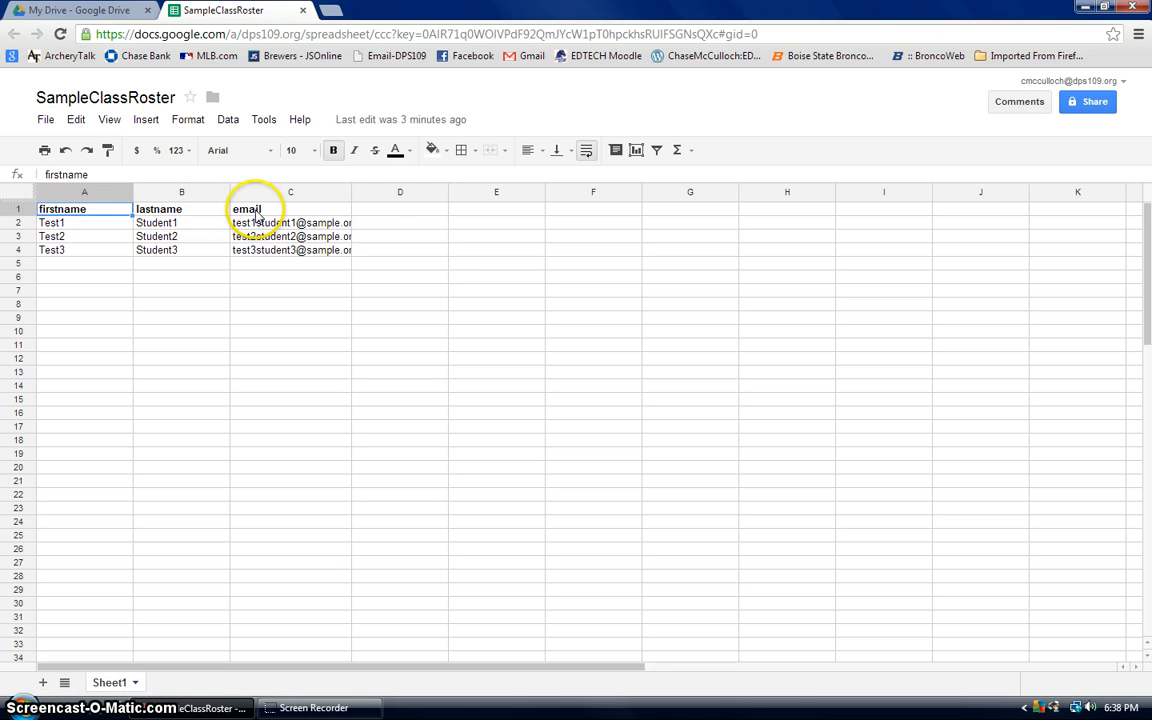
{"action": "left_click", "coordinate": [395, 211]}
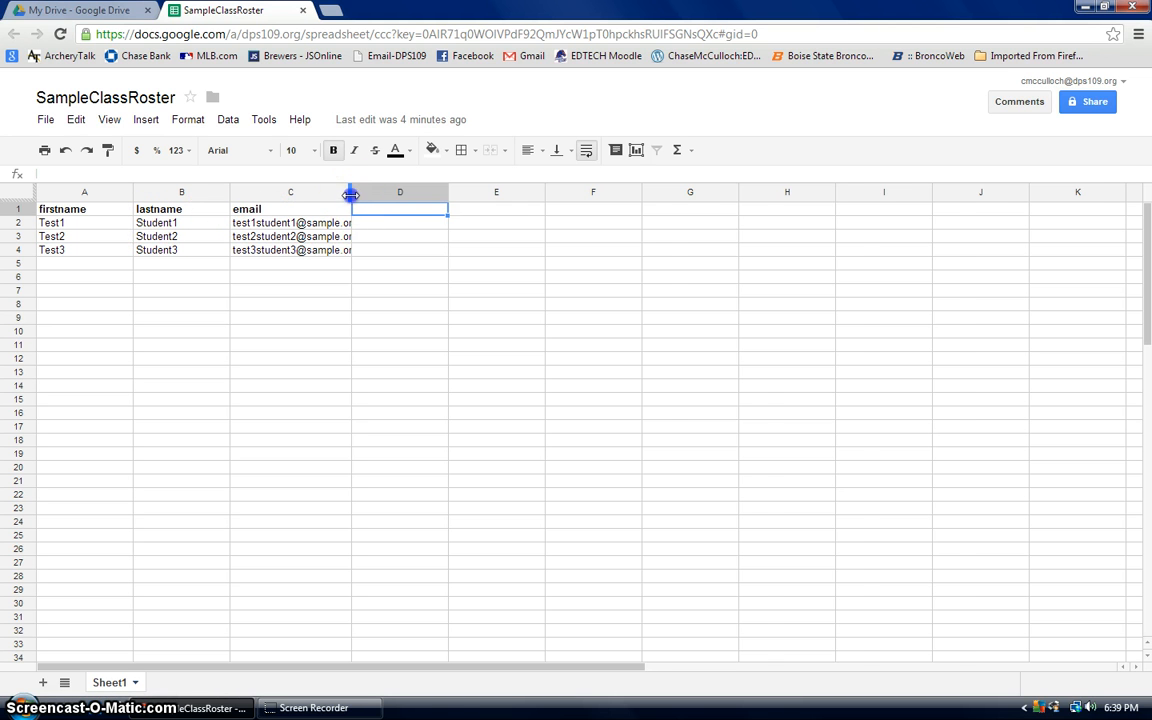
{"action": "left_click_drag", "start_coordinate": [350, 194], "coordinate": [378, 194]}
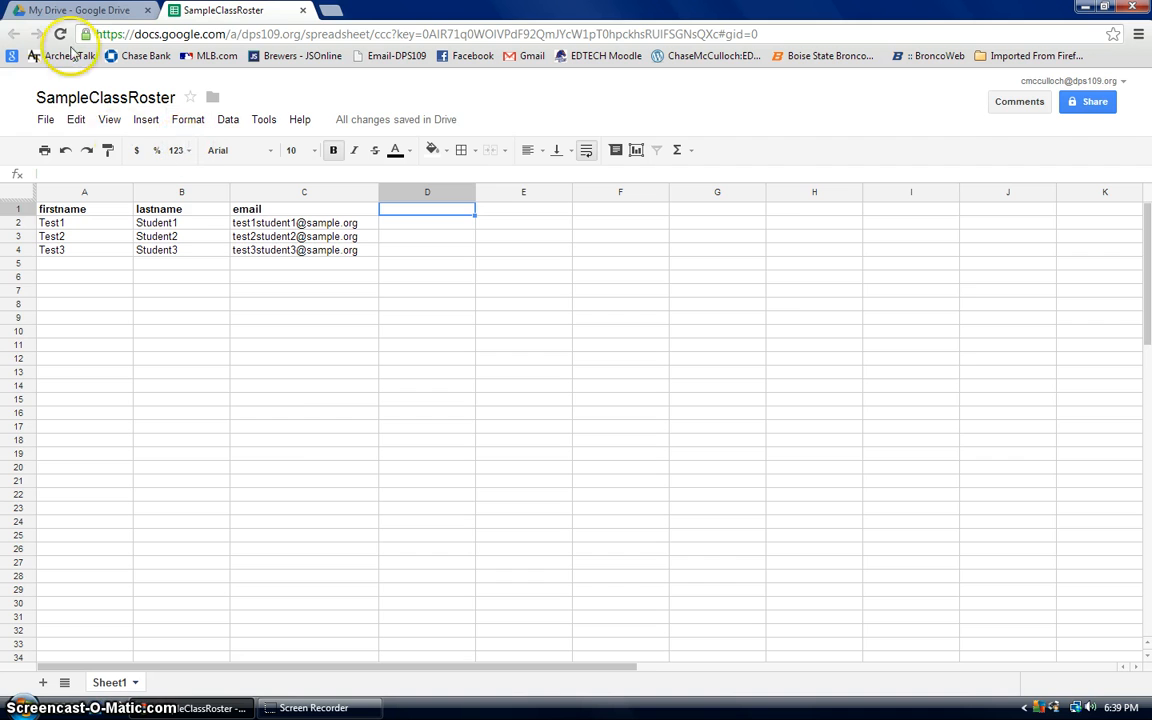
- Create a copy of the Student Reading Log form from the school district's template gallery, and close its form editor
{"action": "left_click", "coordinate": [75, 12]}
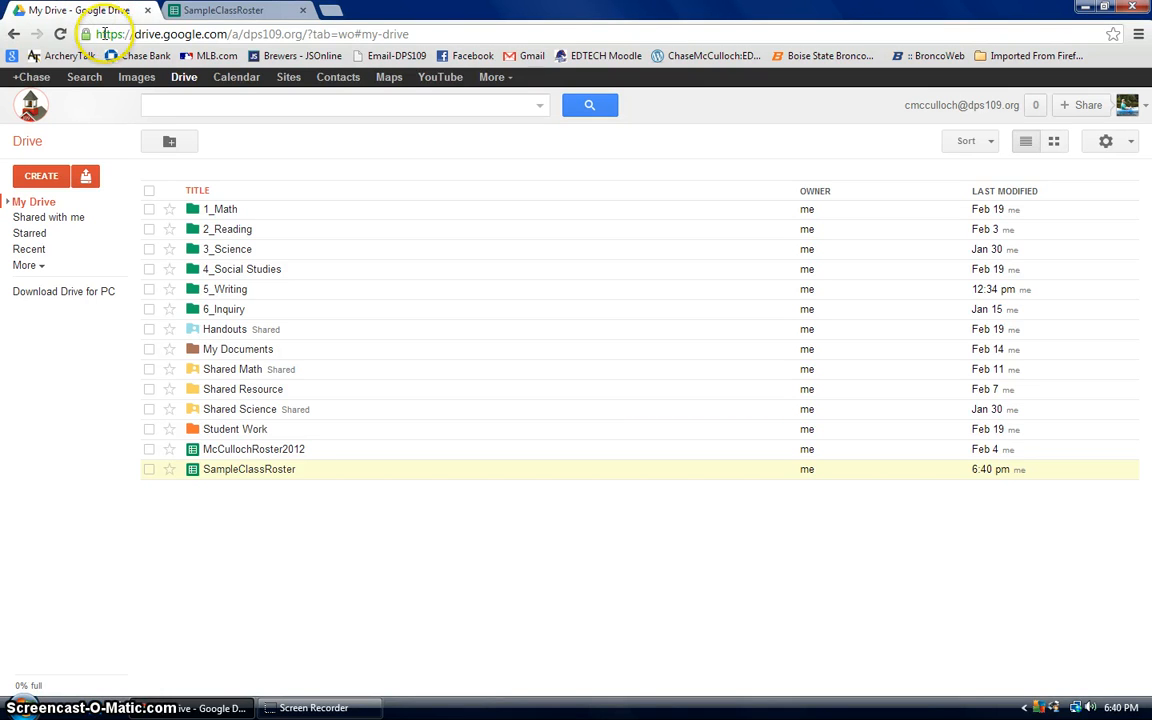
{"action": "left_click", "coordinate": [45, 172]}
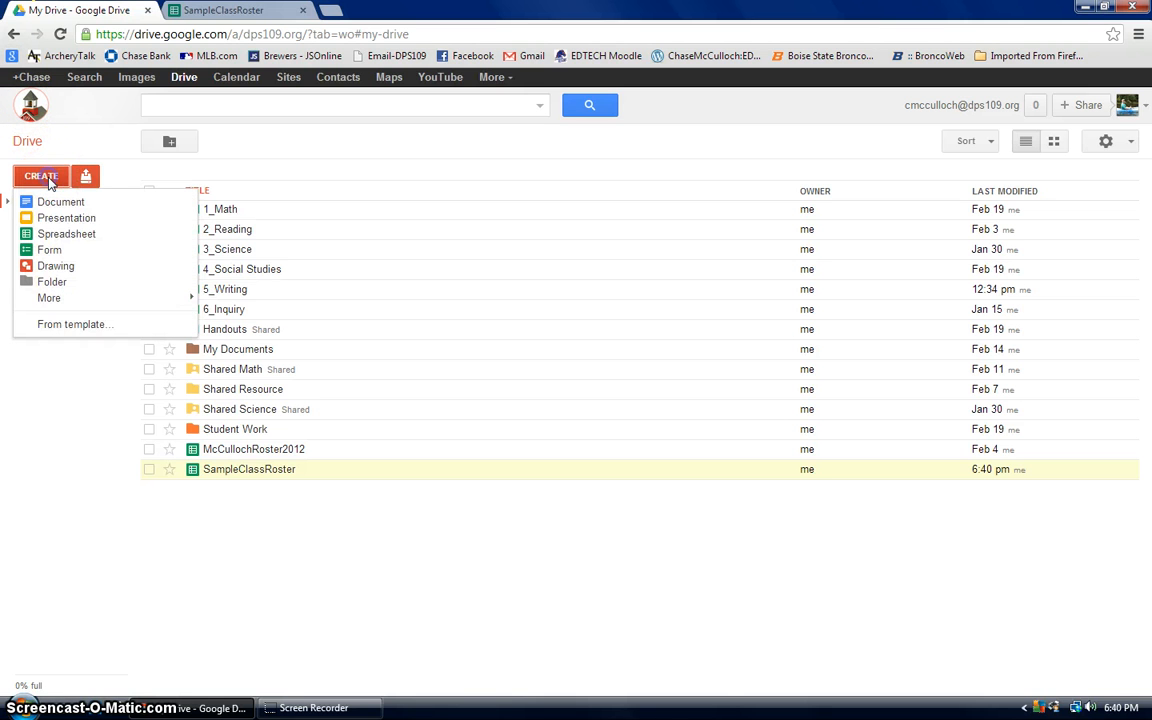
{"action": "left_click", "coordinate": [66, 326]}
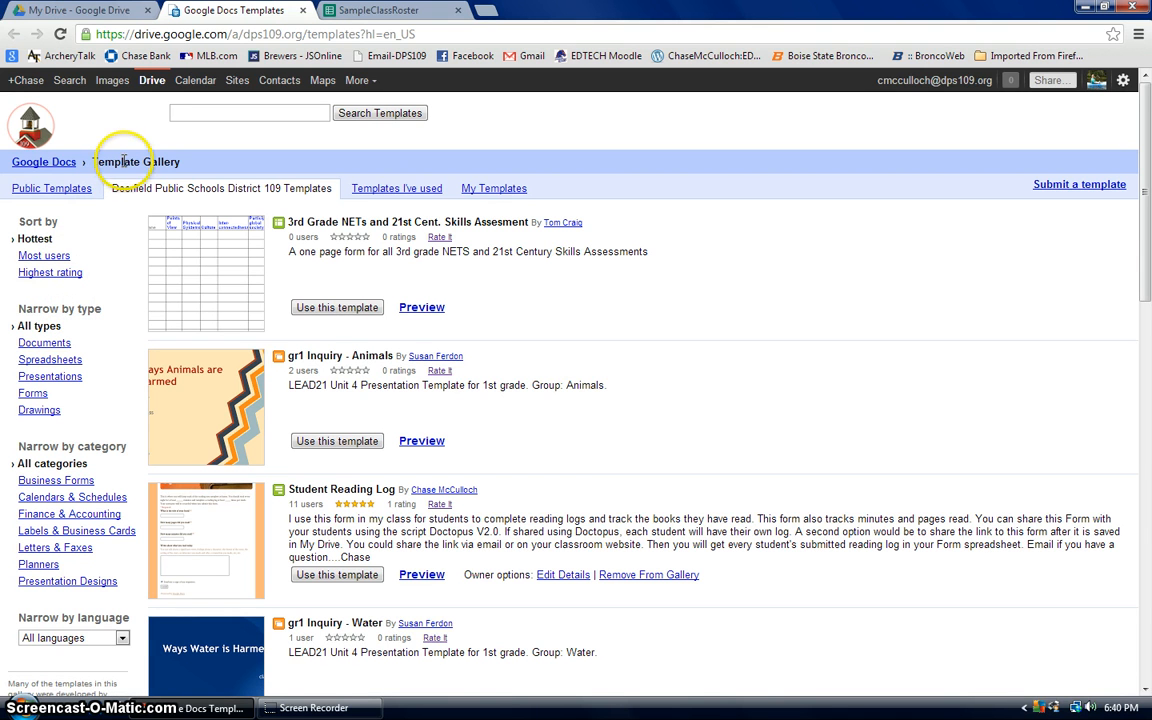
{"action": "left_click_drag", "start_coordinate": [290, 504], "coordinate": [316, 505]}
{"action": "left_click", "coordinate": [312, 506]}
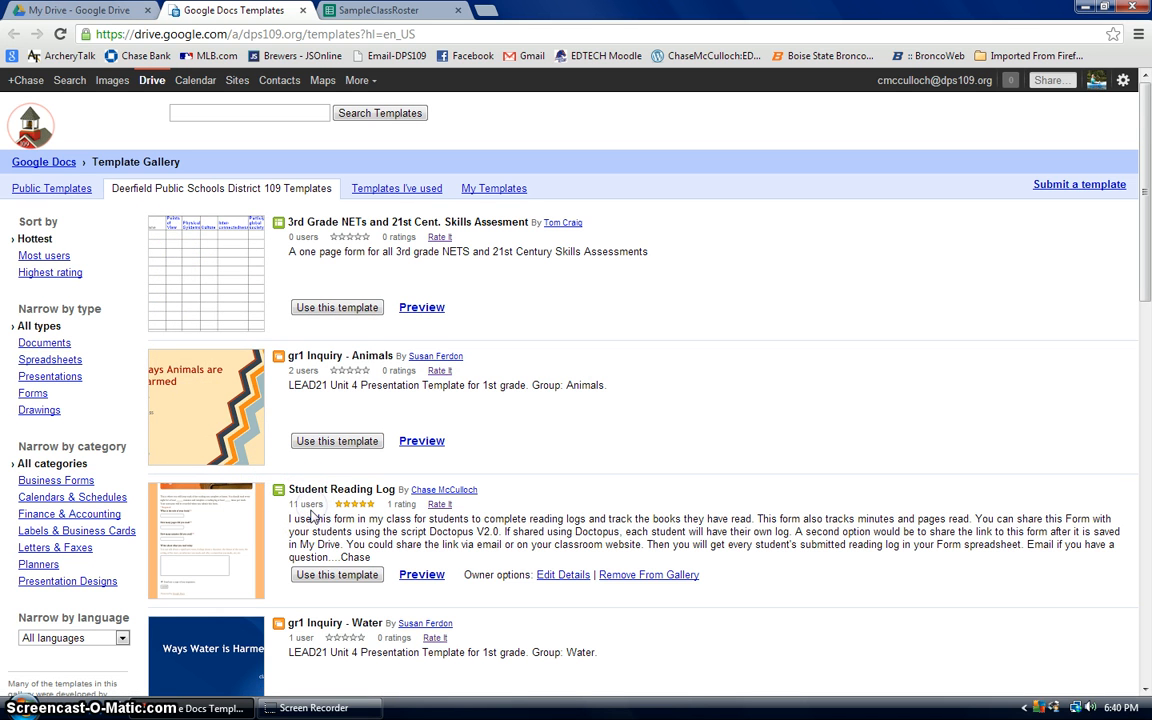
{"action": "scroll", "coordinate": [320, 540], "scroll_direction": "down", "scroll_amount": 2}
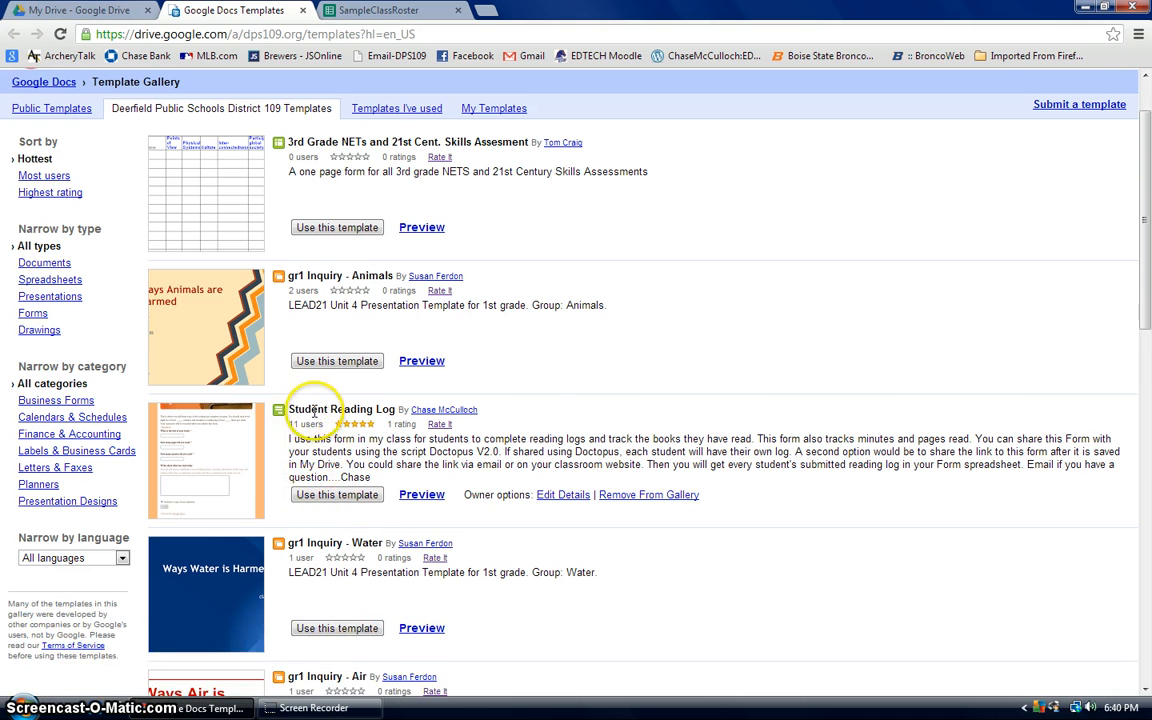
{"action": "left_click", "coordinate": [345, 498]}
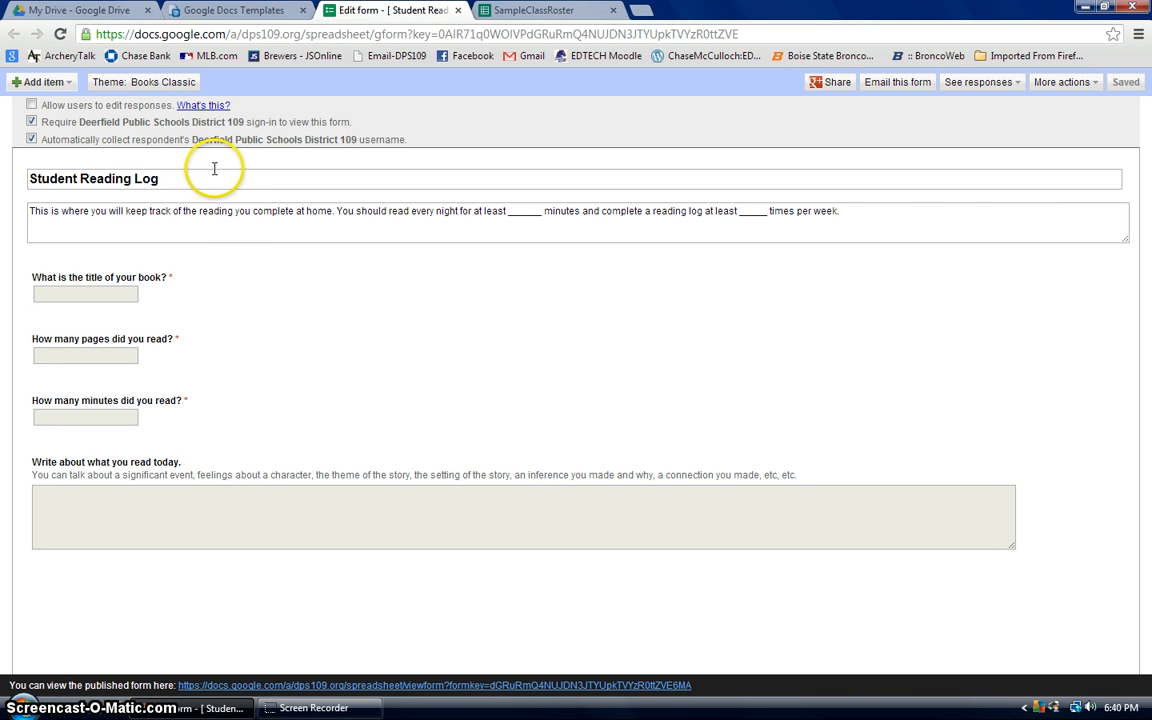
{"action": "left_click", "coordinate": [458, 12]}
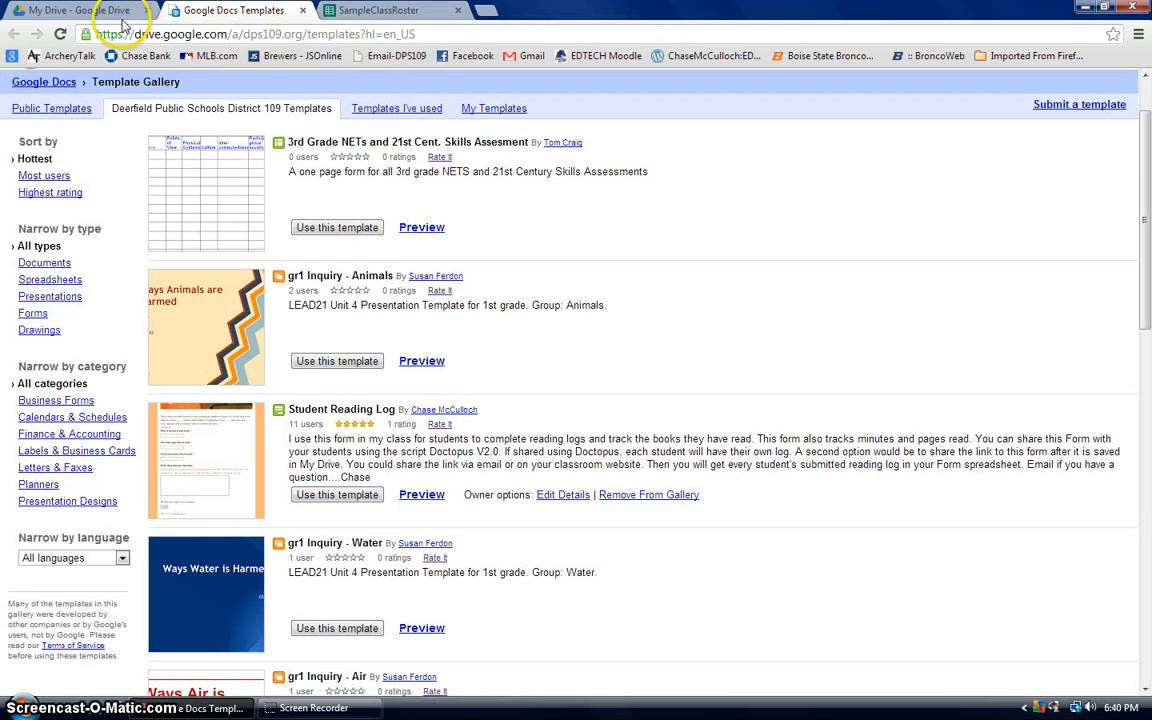
- Look through the Student Work and 2_Reading folders in Drive, and return to My Drive
{"action": "left_click", "coordinate": [80, 10]}
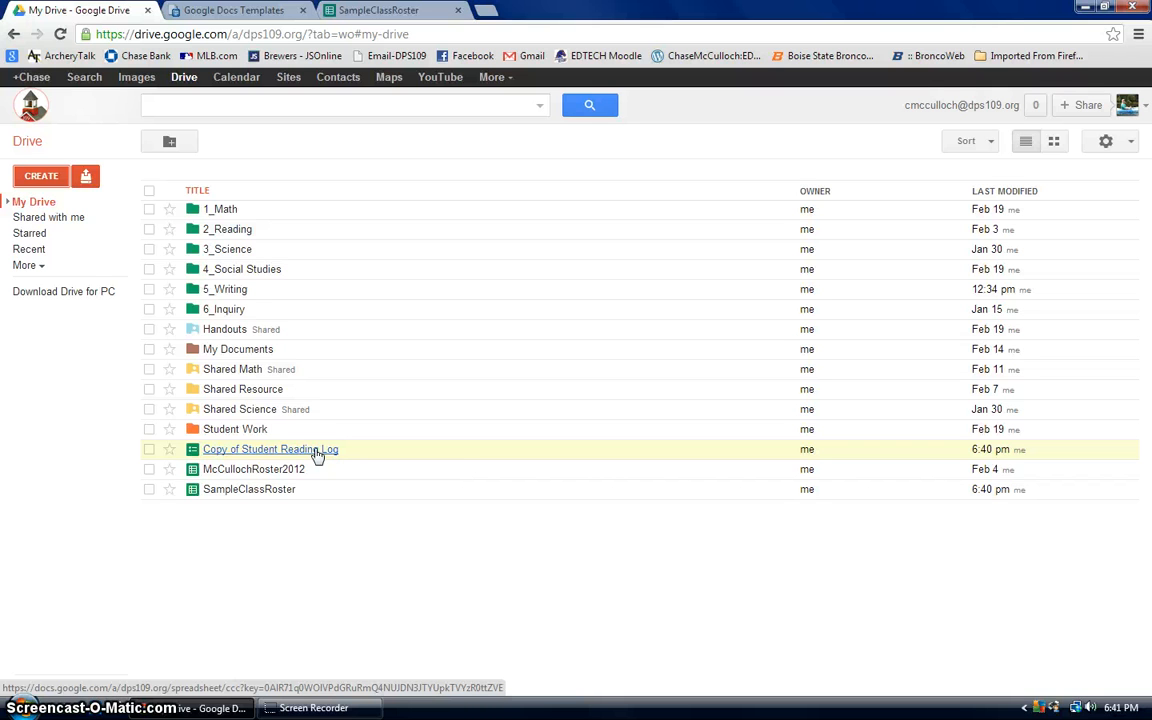
{"action": "left_click", "coordinate": [236, 429]}
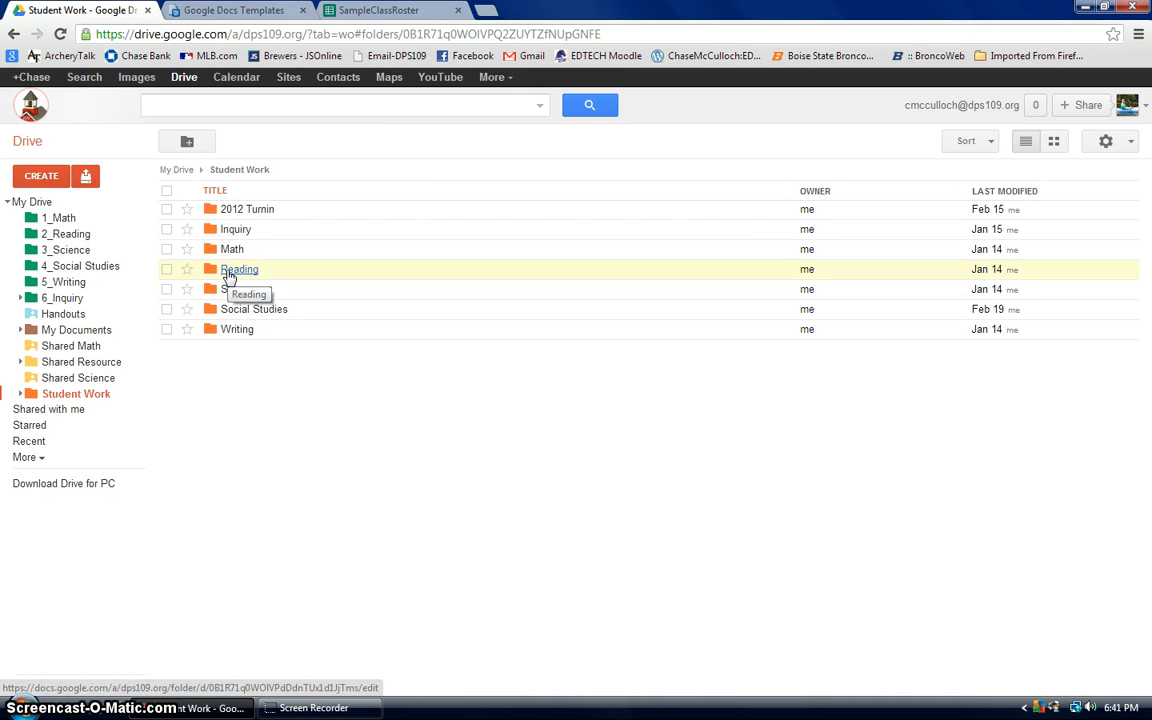
{"action": "left_click", "coordinate": [66, 233]}
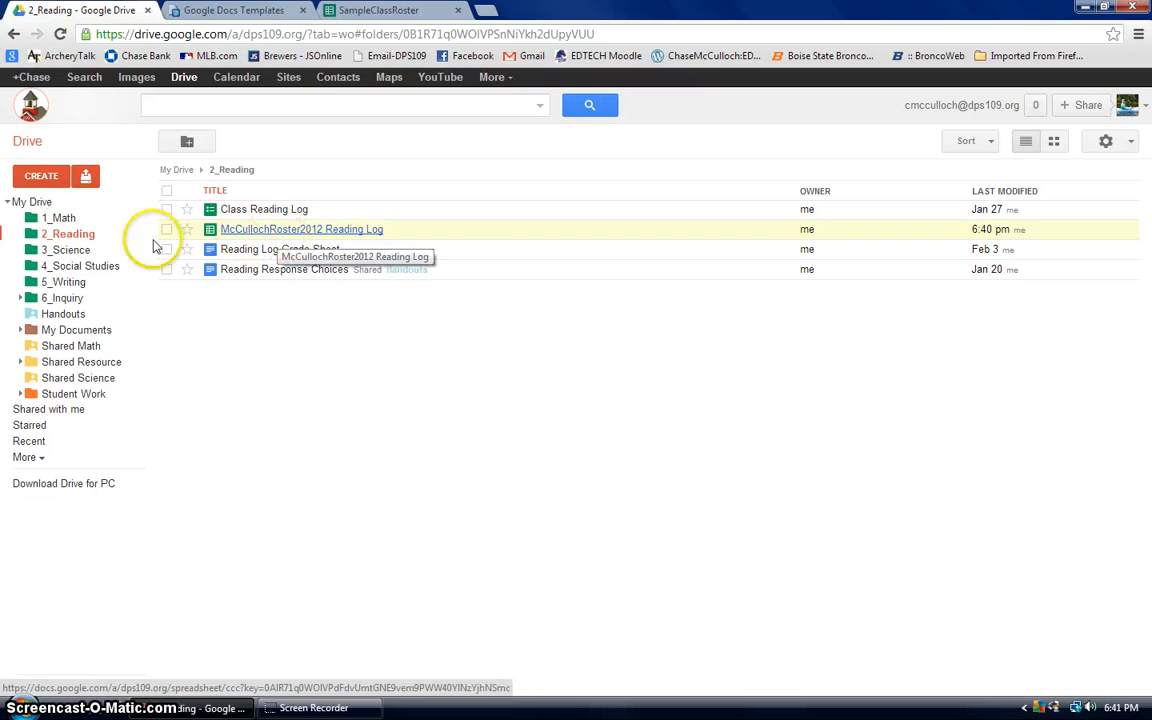
{"action": "left_click", "coordinate": [8, 202]}
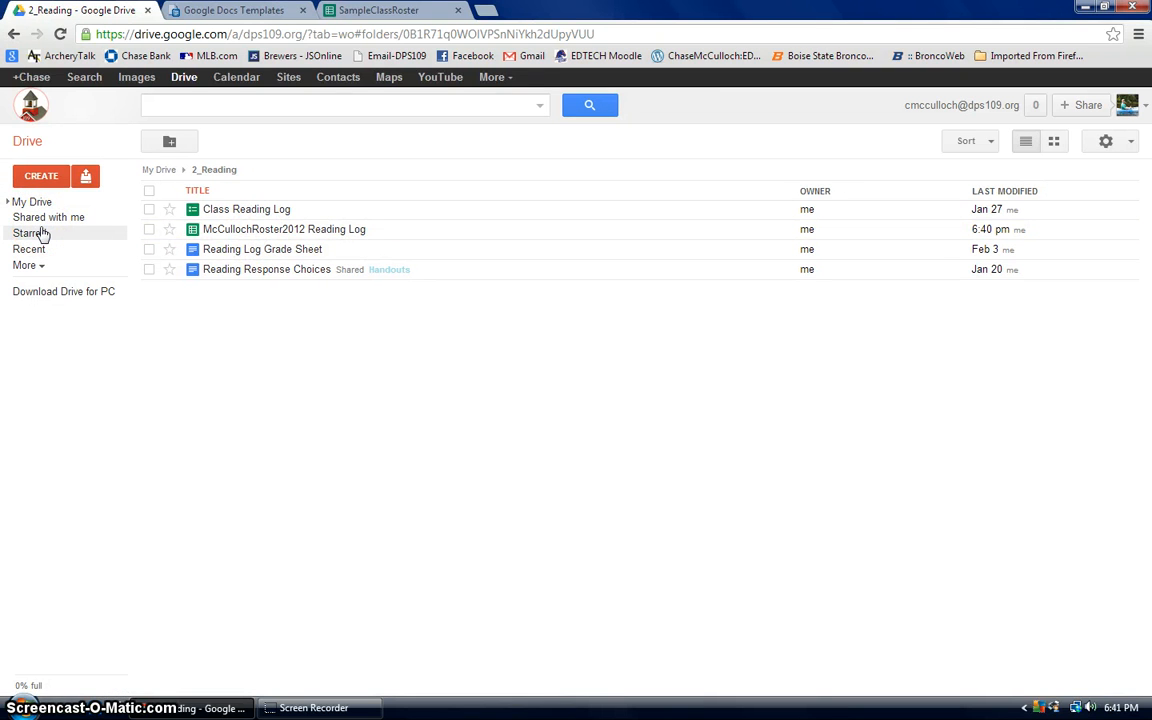
{"action": "left_click", "coordinate": [28, 201]}
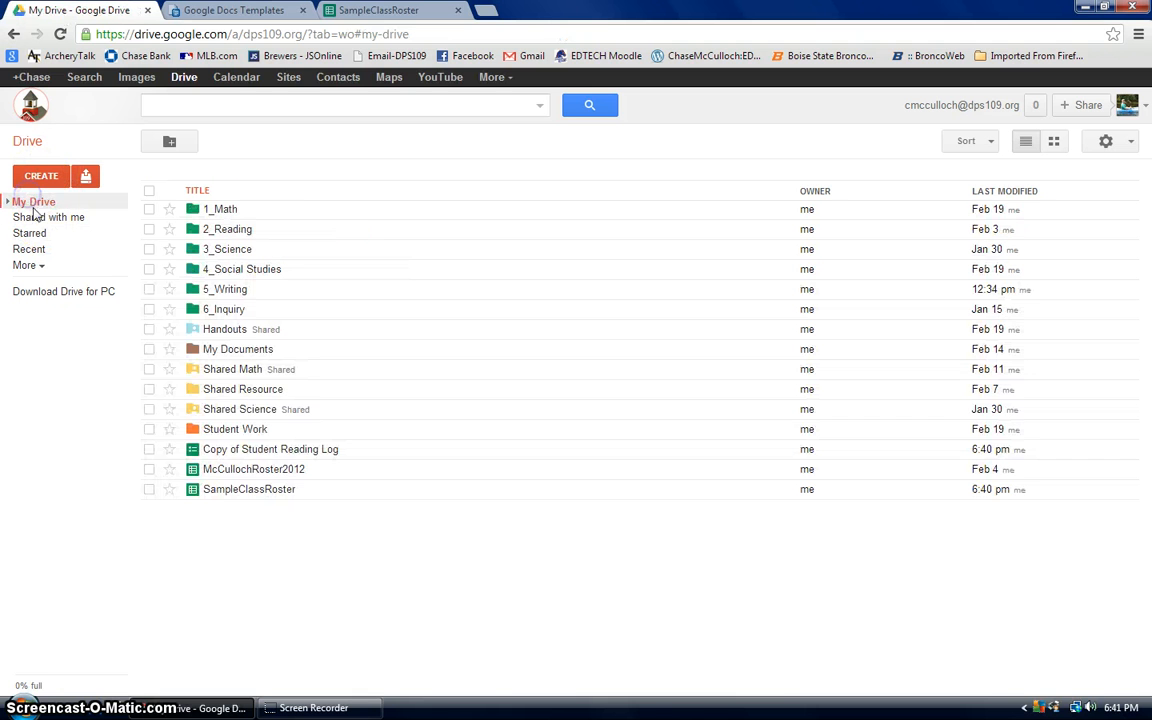
- Open the Copy of Student Reading Log spreadsheet and view its live form
{"action": "left_click", "coordinate": [262, 450]}
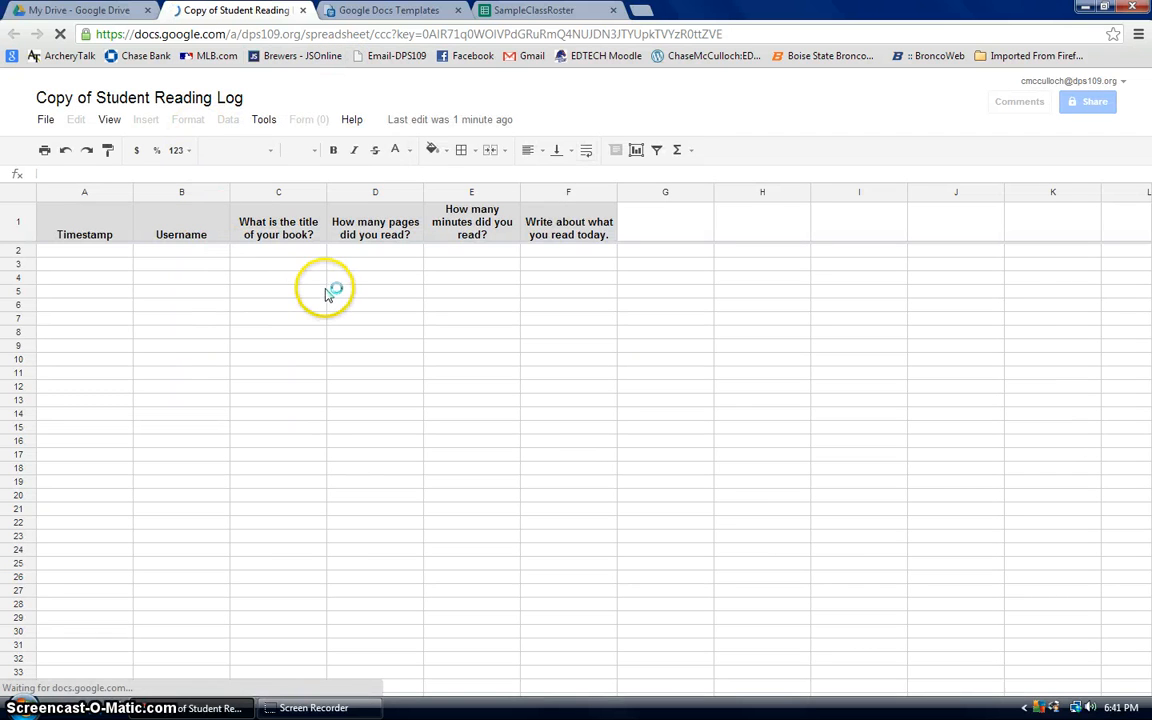
{"action": "left_click", "coordinate": [303, 119]}
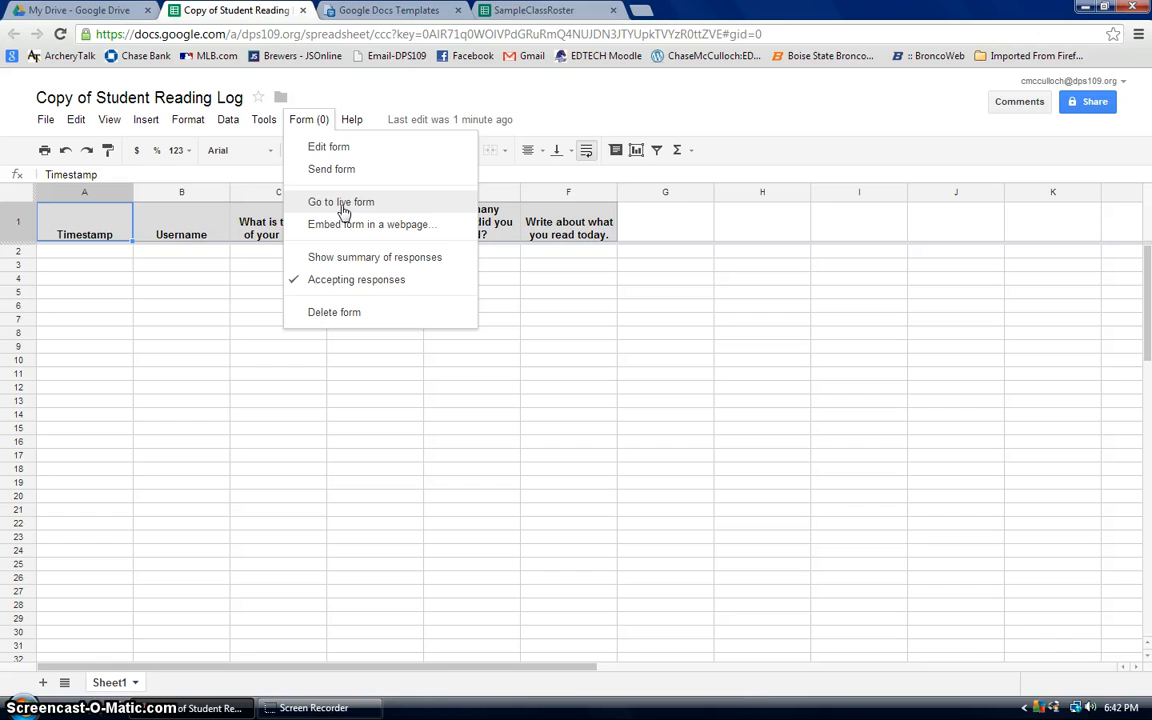
{"action": "left_click", "coordinate": [341, 203]}
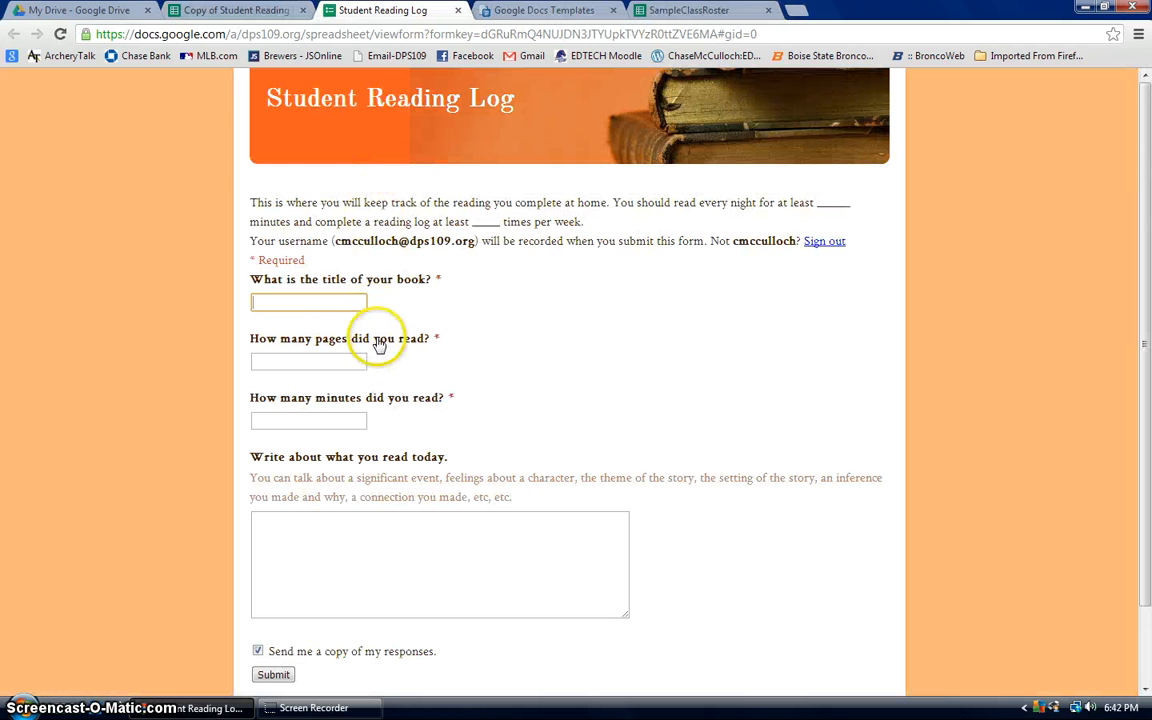
{"action": "left_click", "coordinate": [458, 11]}
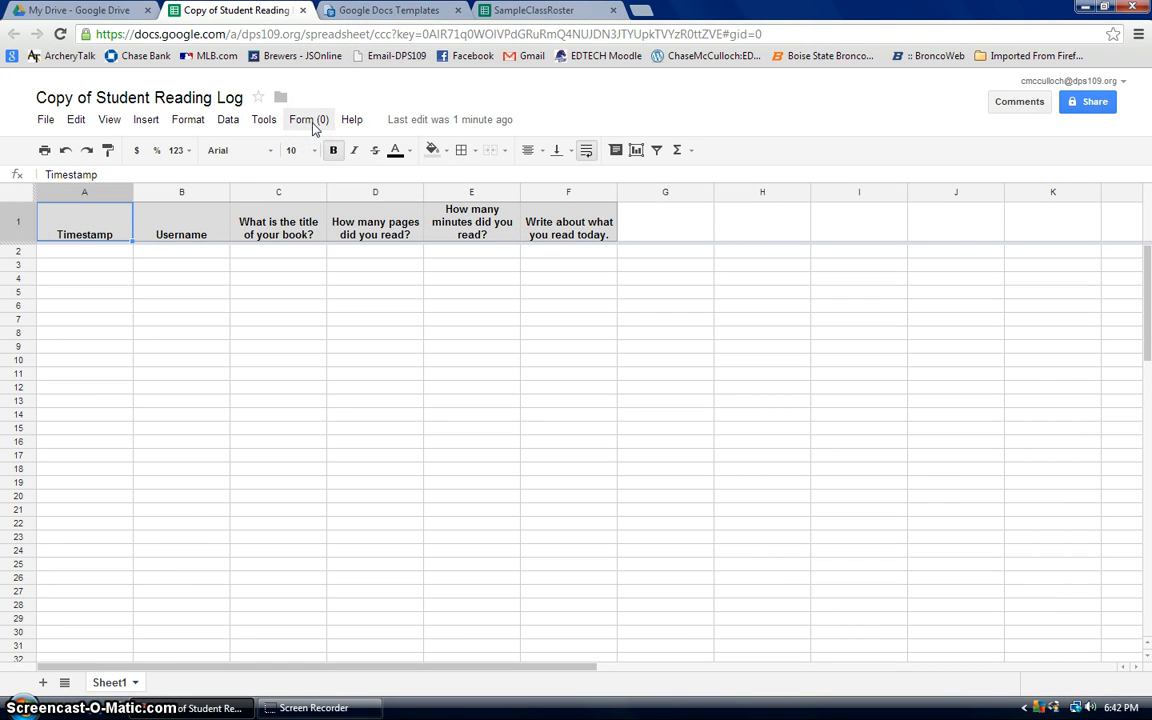
- Examine the minutes and times-per-week blanks in the reading log form's description in the form editor, and close the form and its spreadsheet
{"action": "left_click", "coordinate": [311, 120]}
{"action": "left_click", "coordinate": [319, 147]}
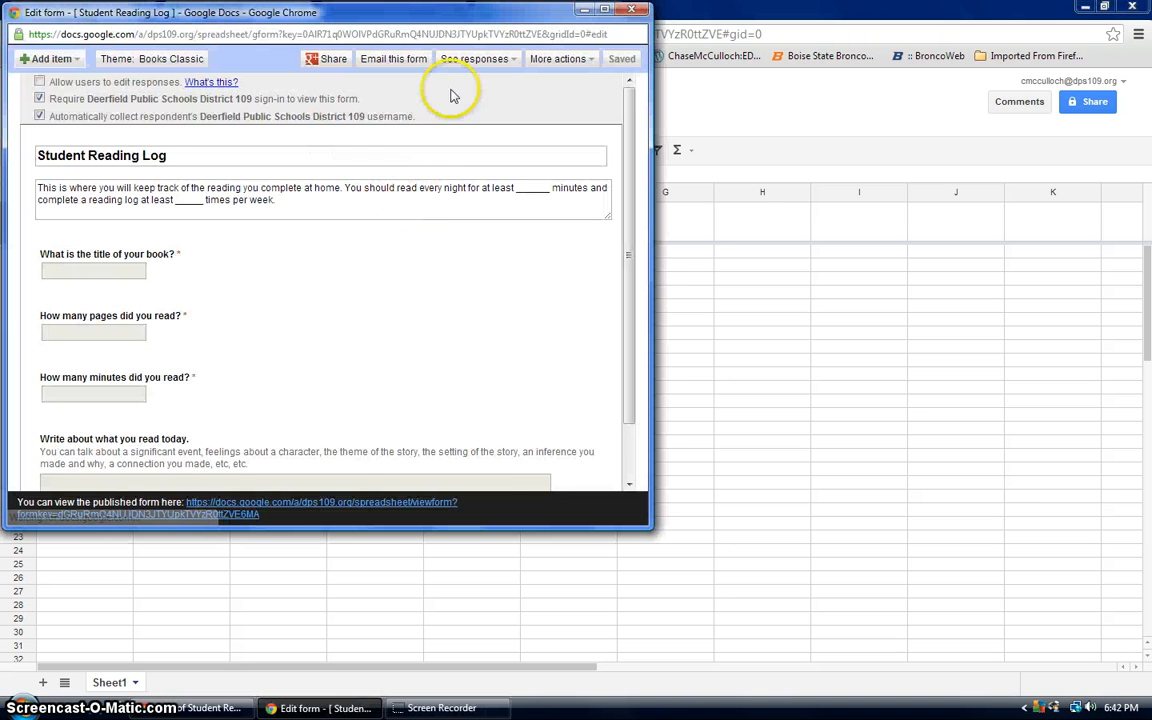
{"action": "left_click", "coordinate": [604, 9]}
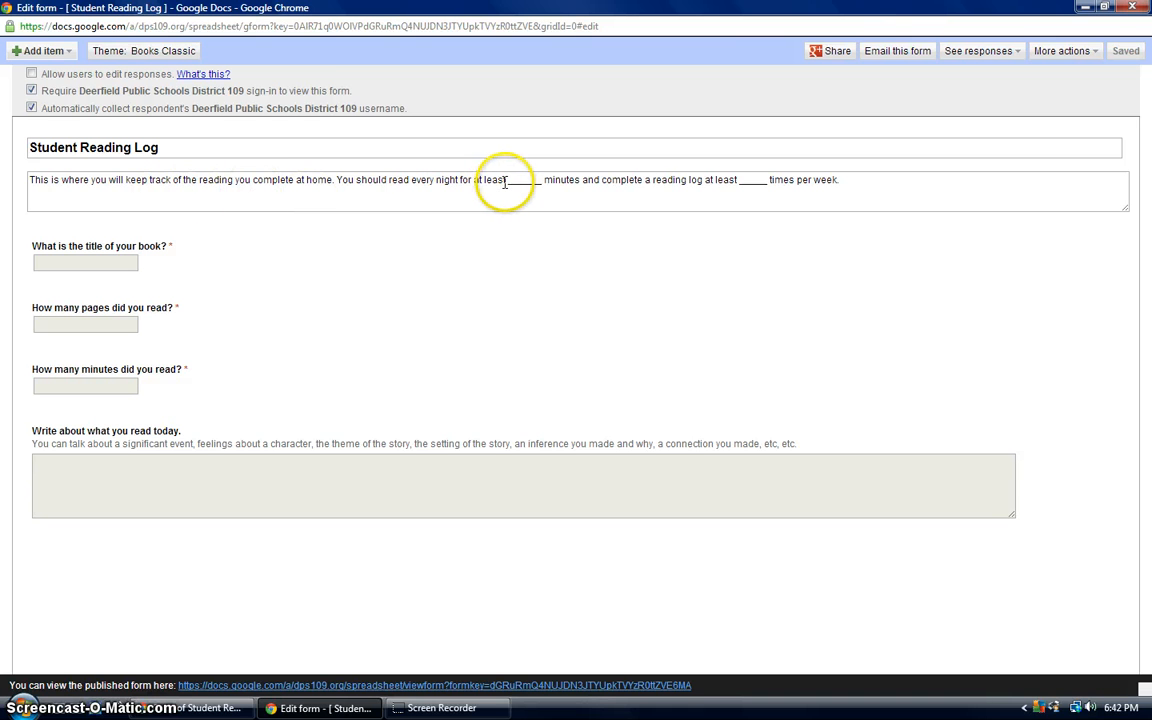
{"action": "left_click_drag", "start_coordinate": [505, 181], "coordinate": [541, 181]}
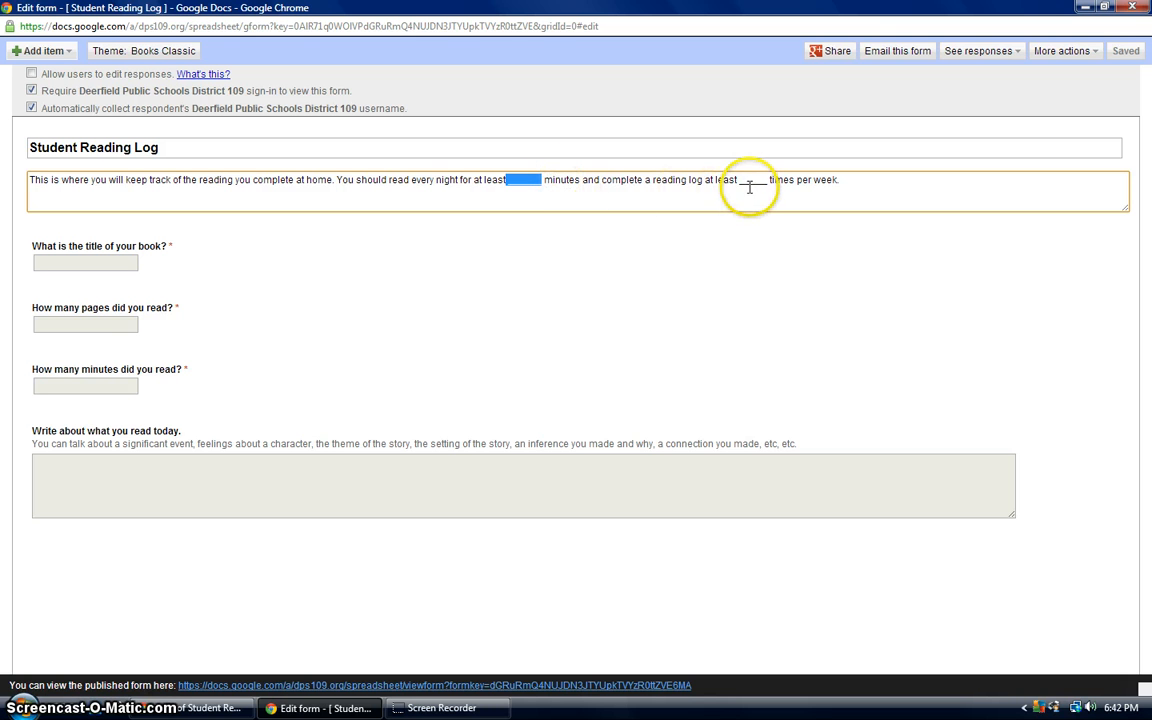
{"action": "left_click_drag", "start_coordinate": [741, 183], "coordinate": [767, 186]}
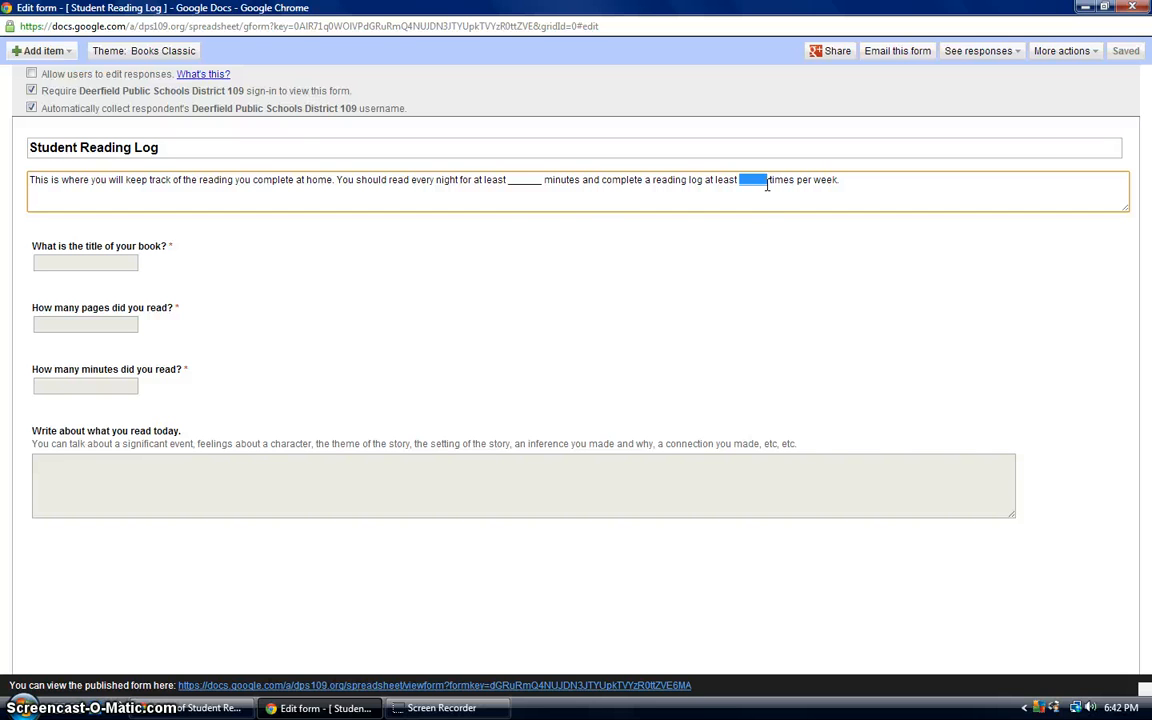
{"action": "left_click_drag", "start_coordinate": [507, 181], "coordinate": [541, 181]}
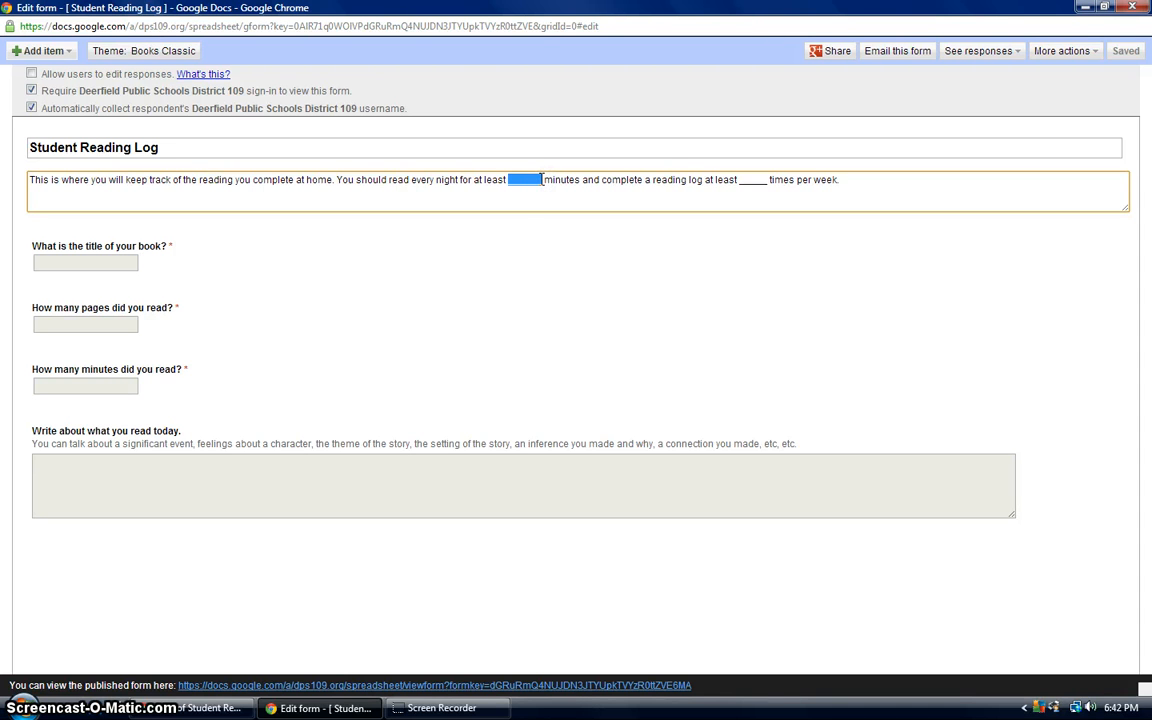
{"action": "left_click", "coordinate": [1138, 8]}
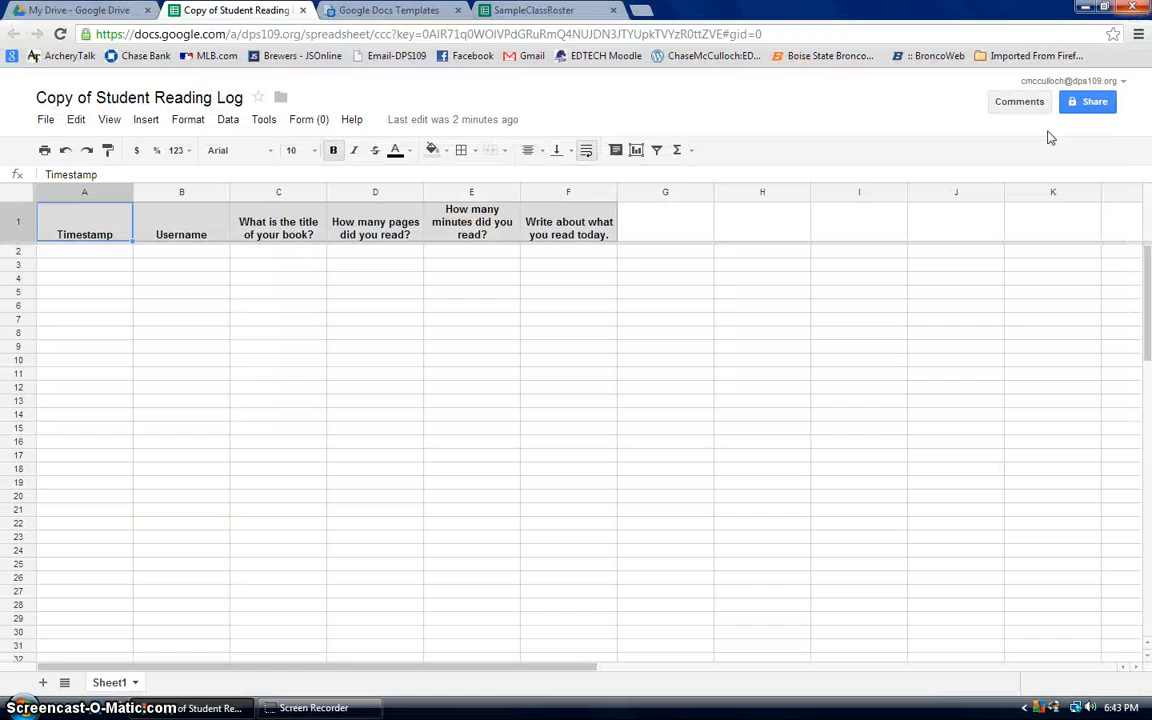
{"action": "left_click", "coordinate": [304, 10]}
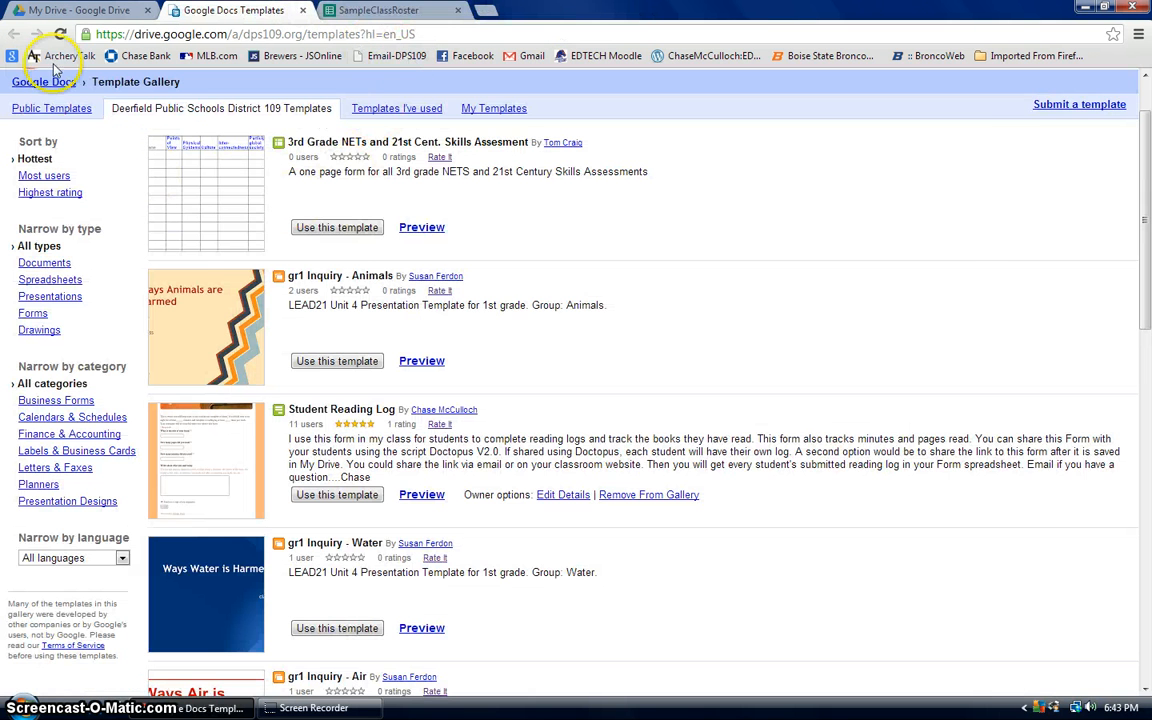
- Create a new folder named SampleReadingLog in My Drive
{"action": "left_click", "coordinate": [60, 10]}
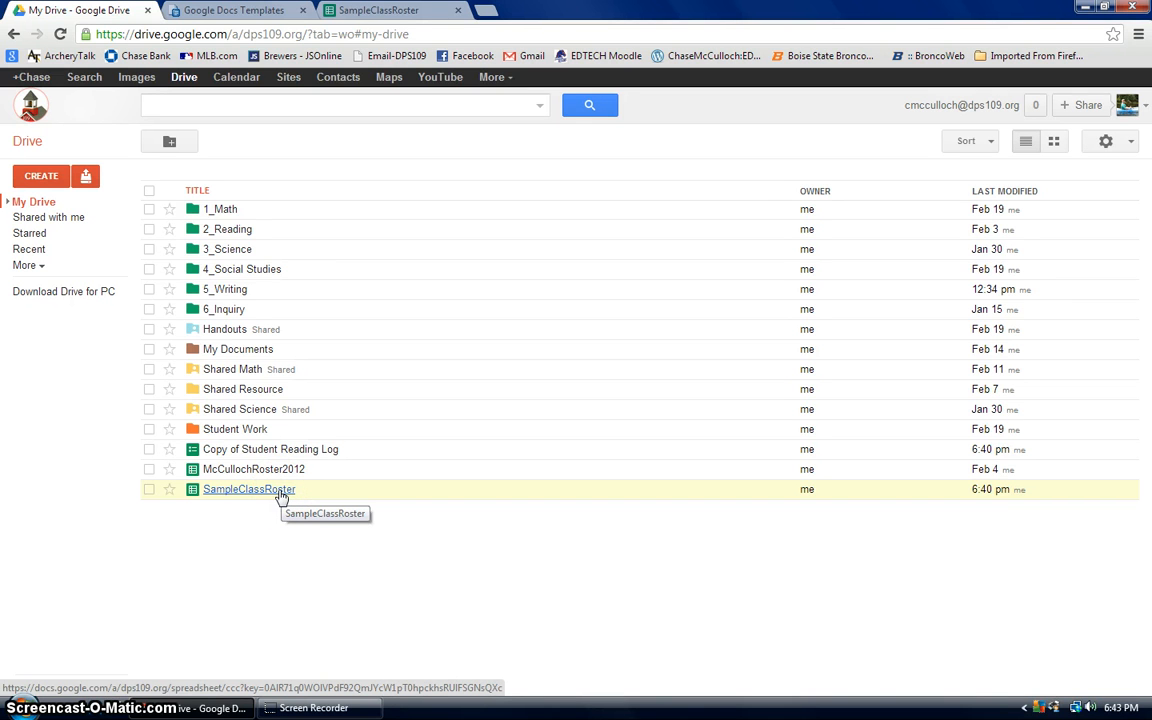
{"action": "left_click", "coordinate": [172, 143]}
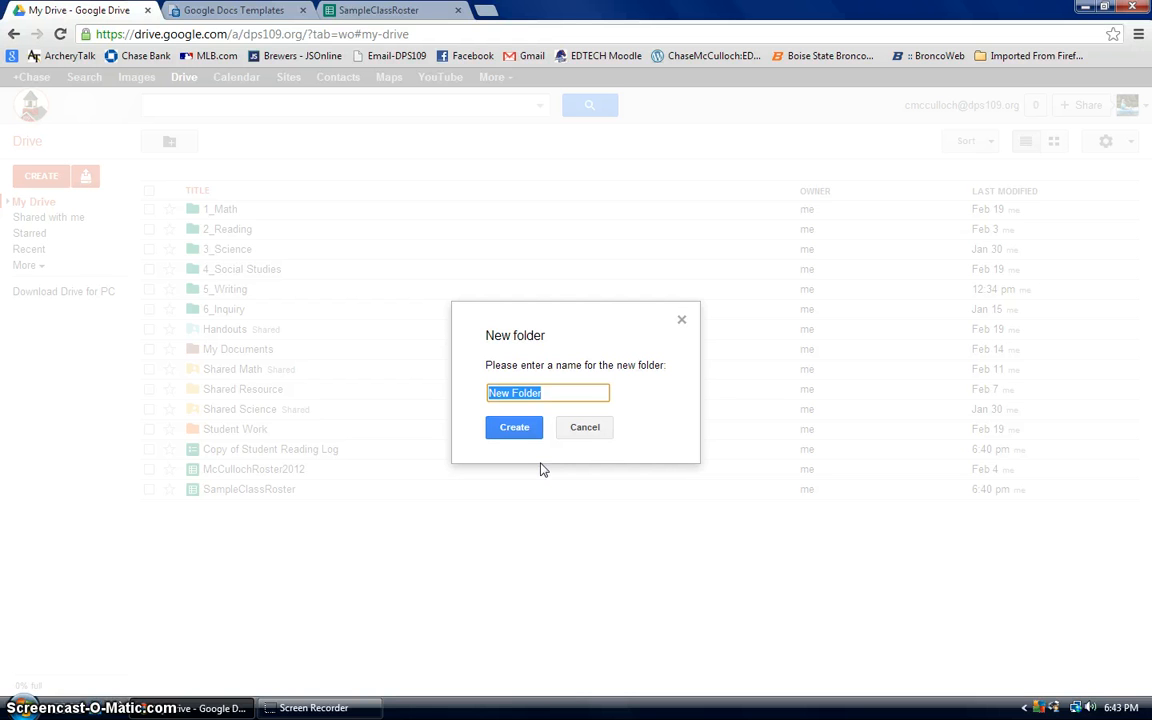
{"action": "type", "text": "SampleRea"}
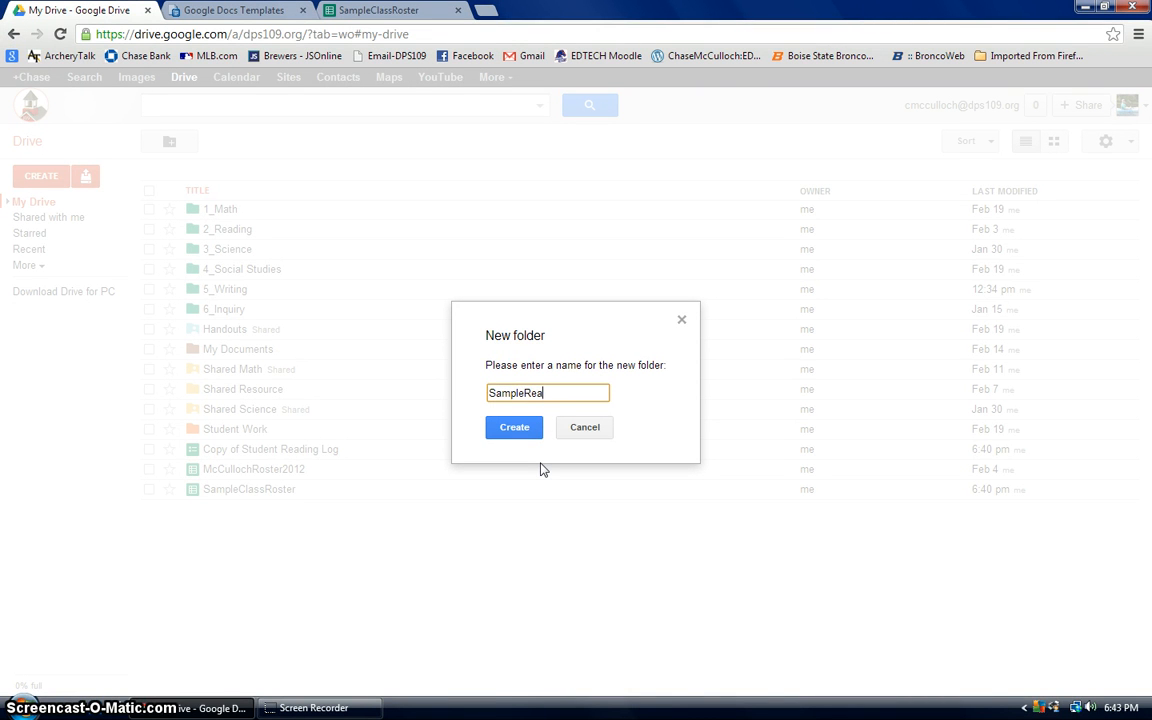
{"action": "type", "text": "dingLog"}
{"action": "left_click", "coordinate": [514, 429]}
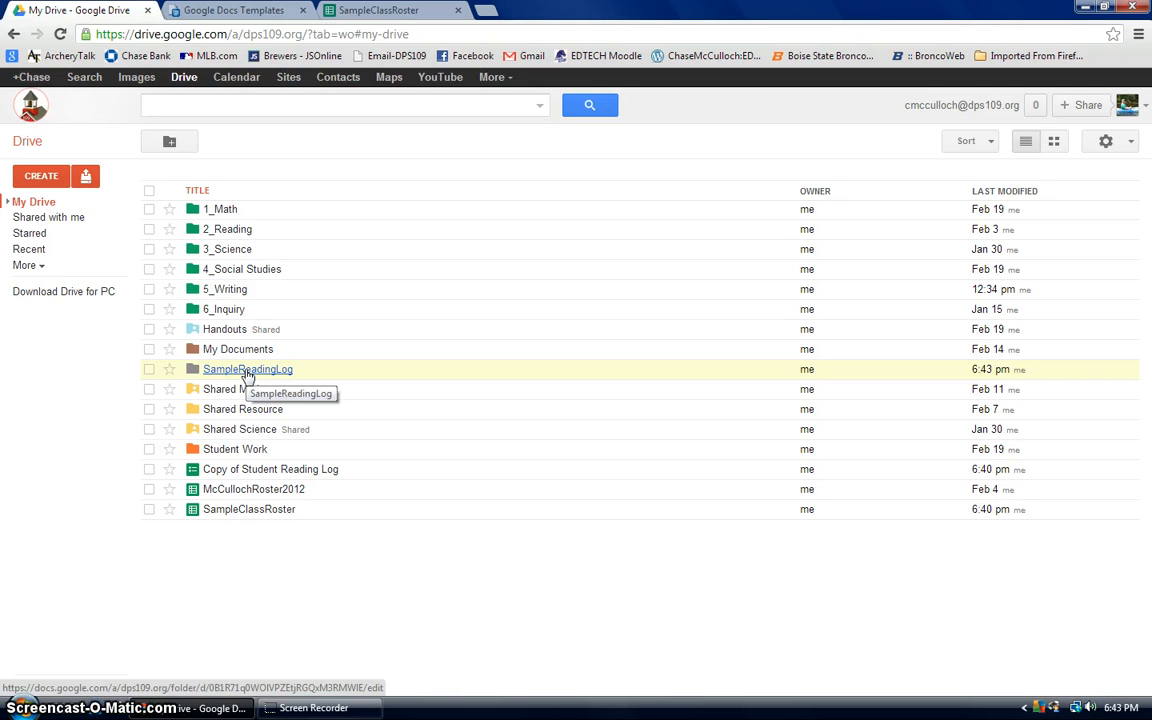
- Open the SampleClassRoster spreadsheet, close its duplicate copy, and bring up the script gallery
{"action": "left_click", "coordinate": [246, 512]}
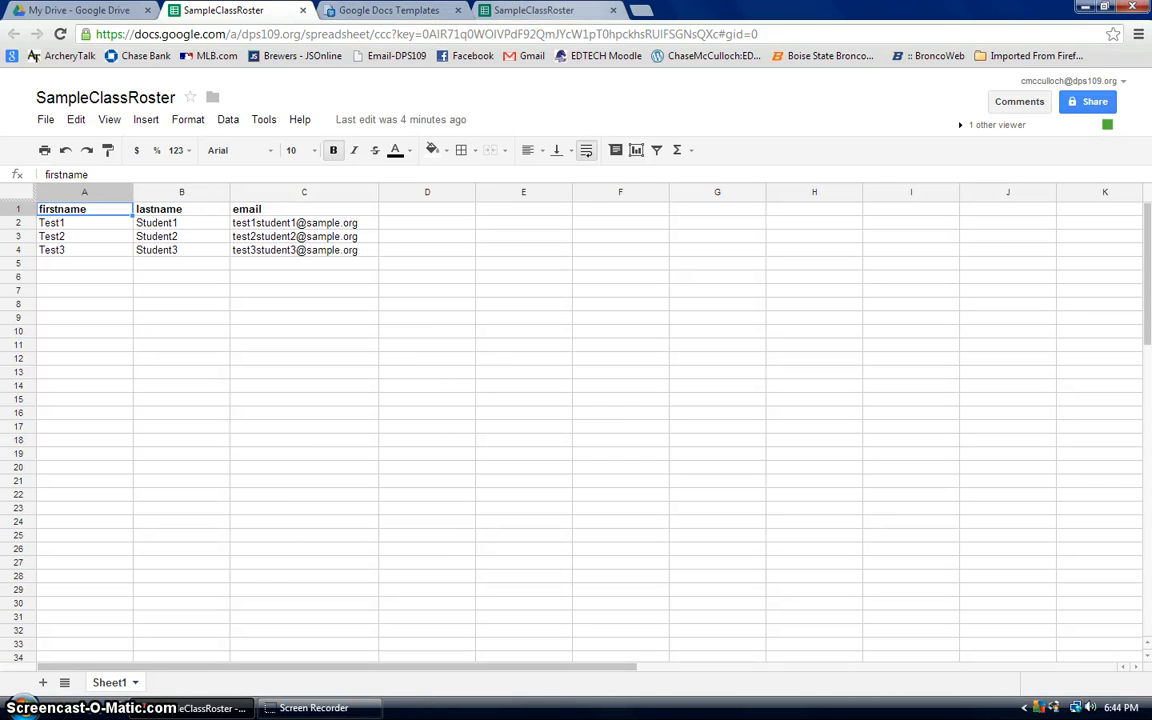
{"action": "left_click", "coordinate": [613, 13]}
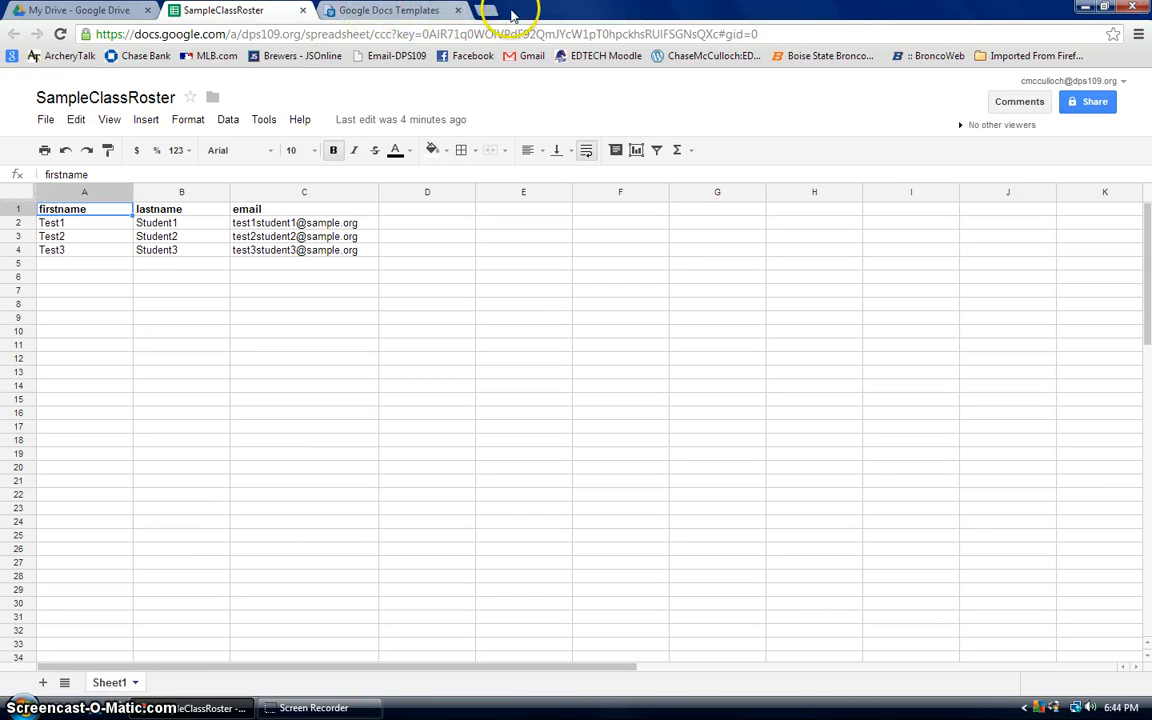
{"action": "left_click", "coordinate": [265, 122]}
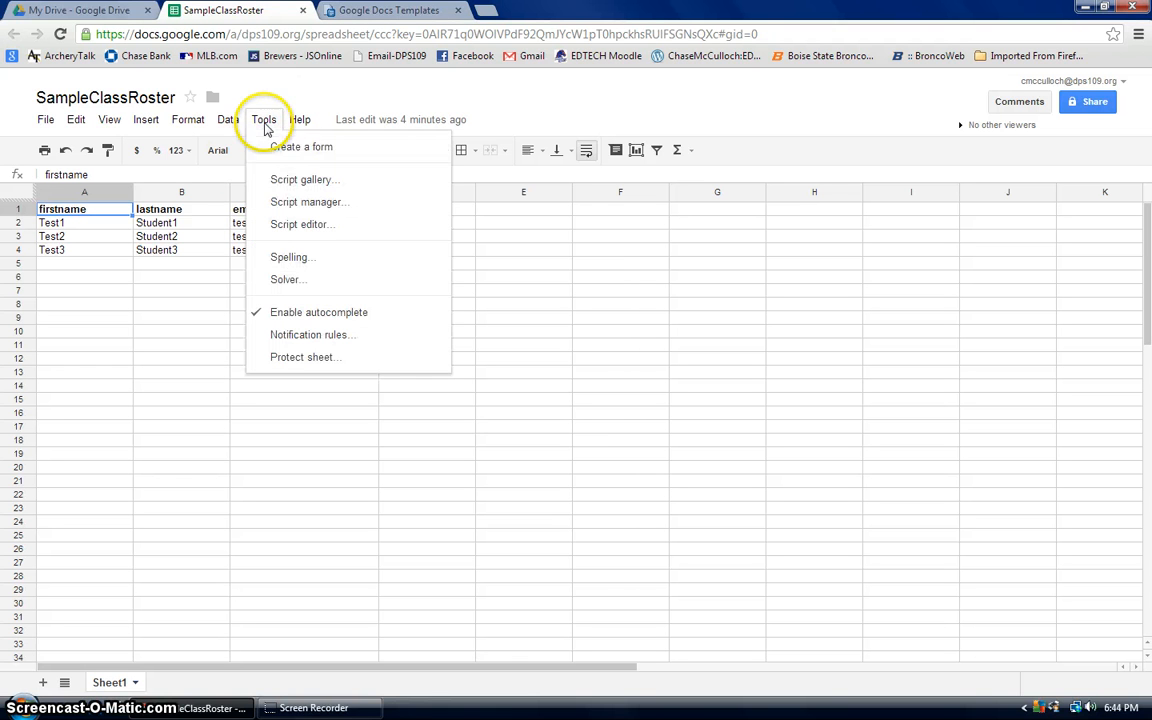
{"action": "left_click", "coordinate": [284, 182]}
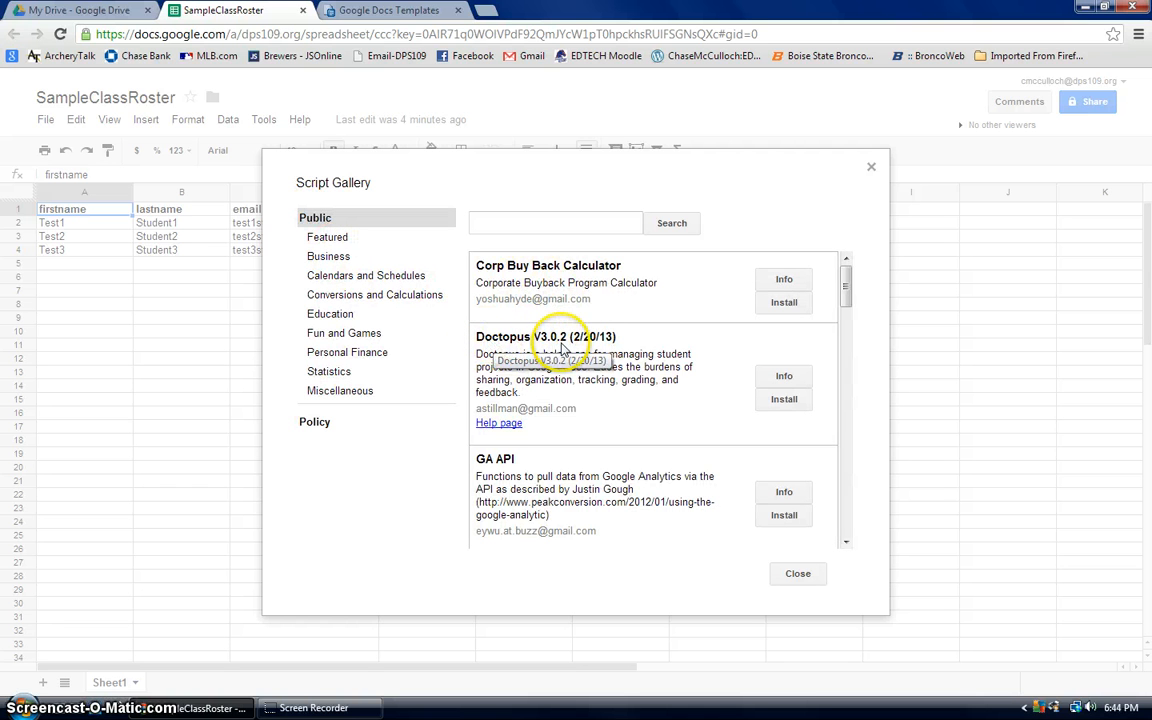
- Find Doctopus V3.0.2 (2/20/13) among the public scripts and install it in the class roster spreadsheet
{"action": "left_click", "coordinate": [509, 226]}
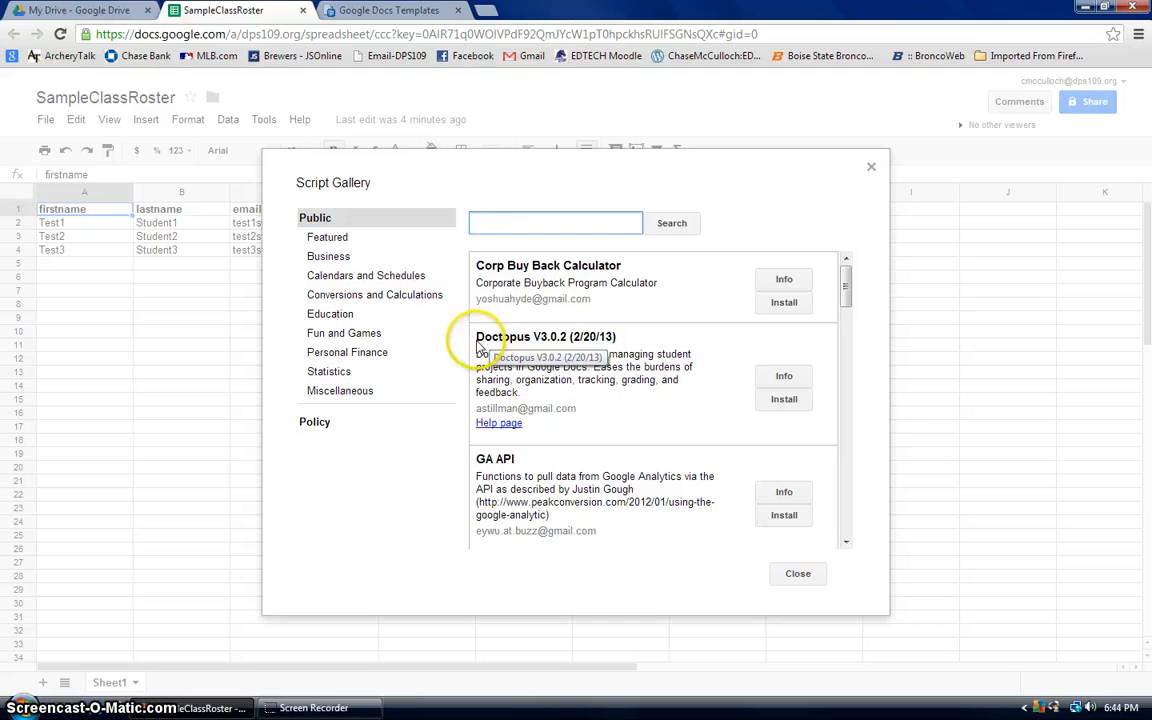
{"action": "left_click_drag", "start_coordinate": [478, 341], "coordinate": [572, 342]}
{"action": "left_click_drag", "start_coordinate": [458, 330], "coordinate": [562, 340]}
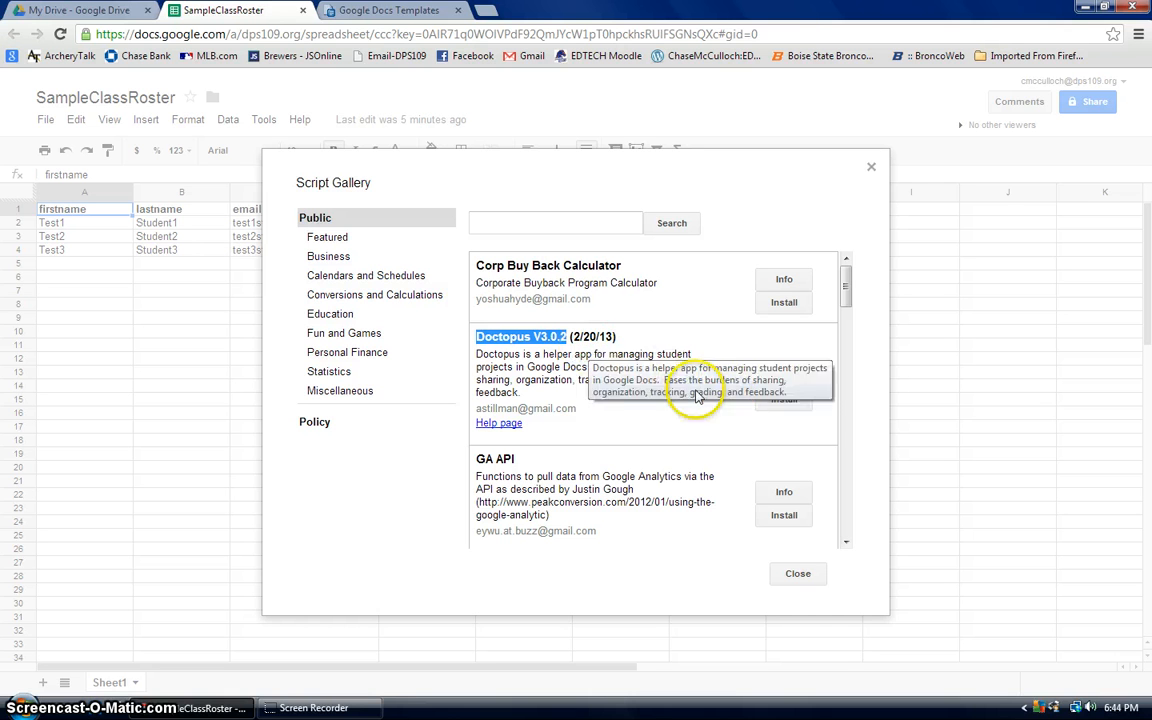
{"action": "left_click", "coordinate": [784, 400]}
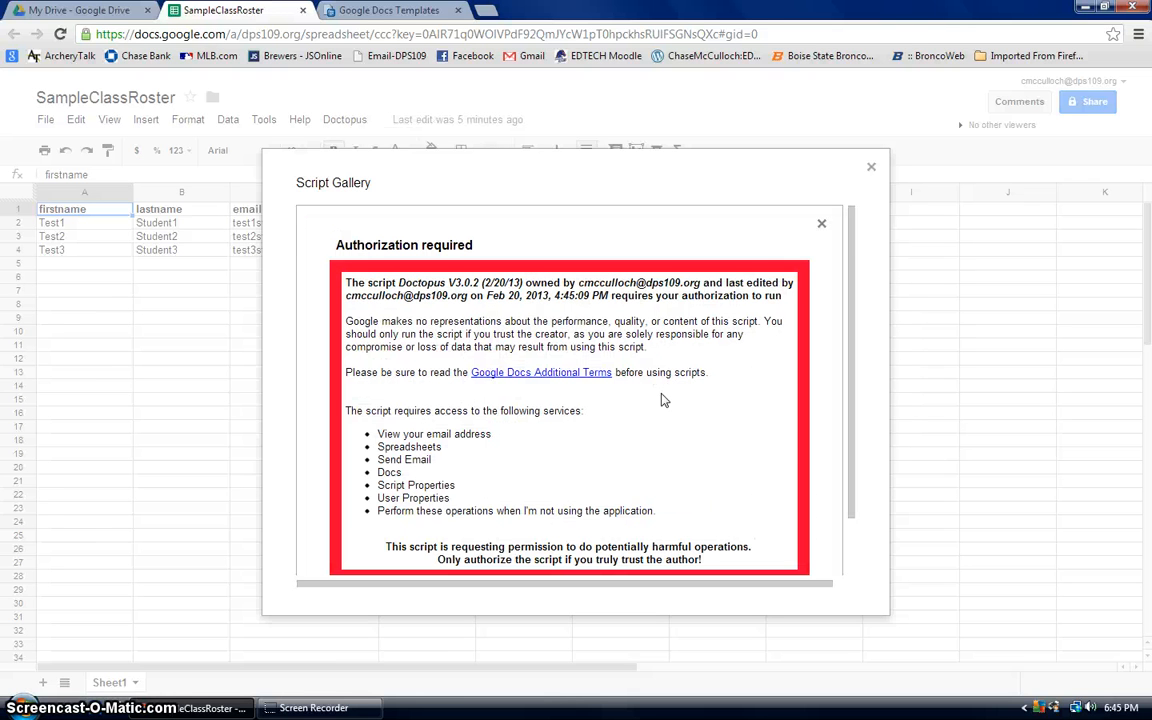
- Authorize the Doctopus script to access the required services, and close the script gallery
{"action": "left_click_drag", "start_coordinate": [851, 314], "coordinate": [851, 316]}
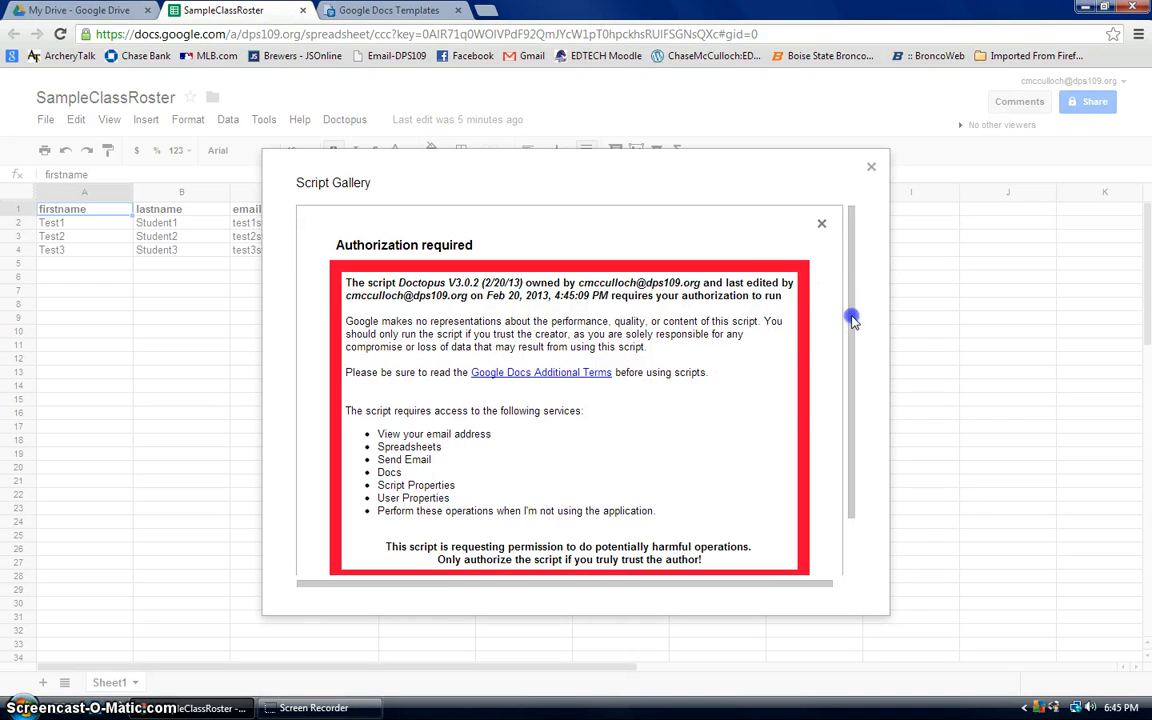
{"action": "left_click_drag", "start_coordinate": [851, 433], "coordinate": [851, 434]}
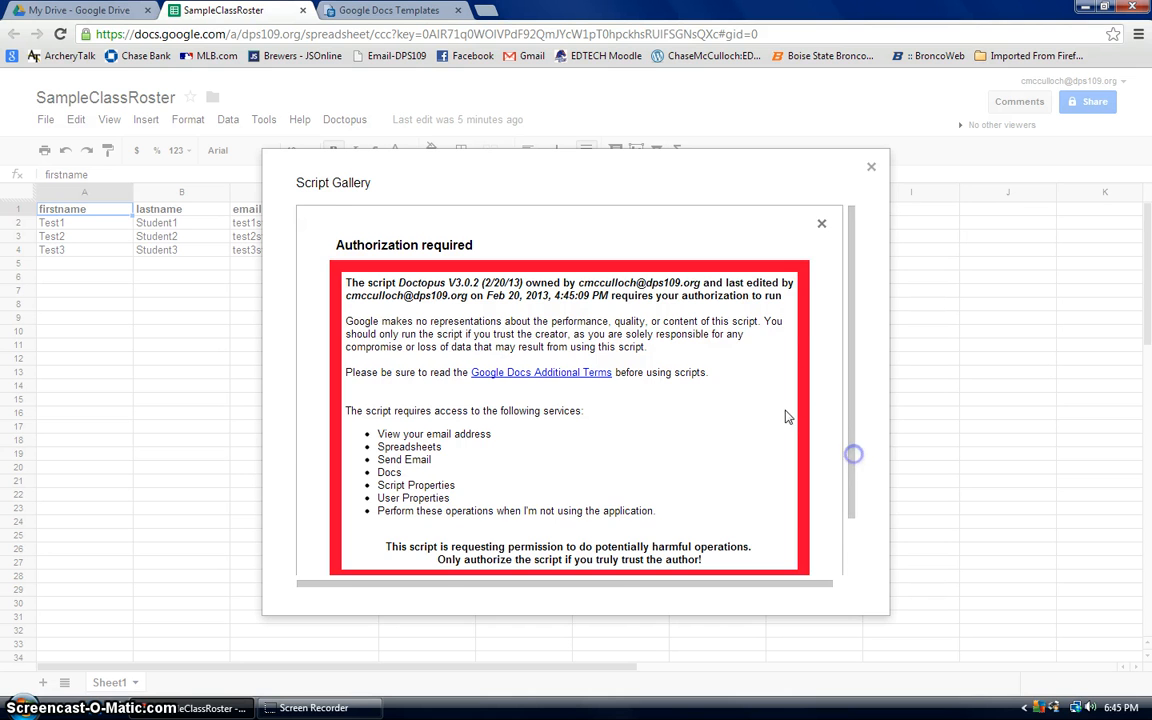
{"action": "scroll", "coordinate": [788, 400], "scroll_direction": "down", "scroll_amount": 2}
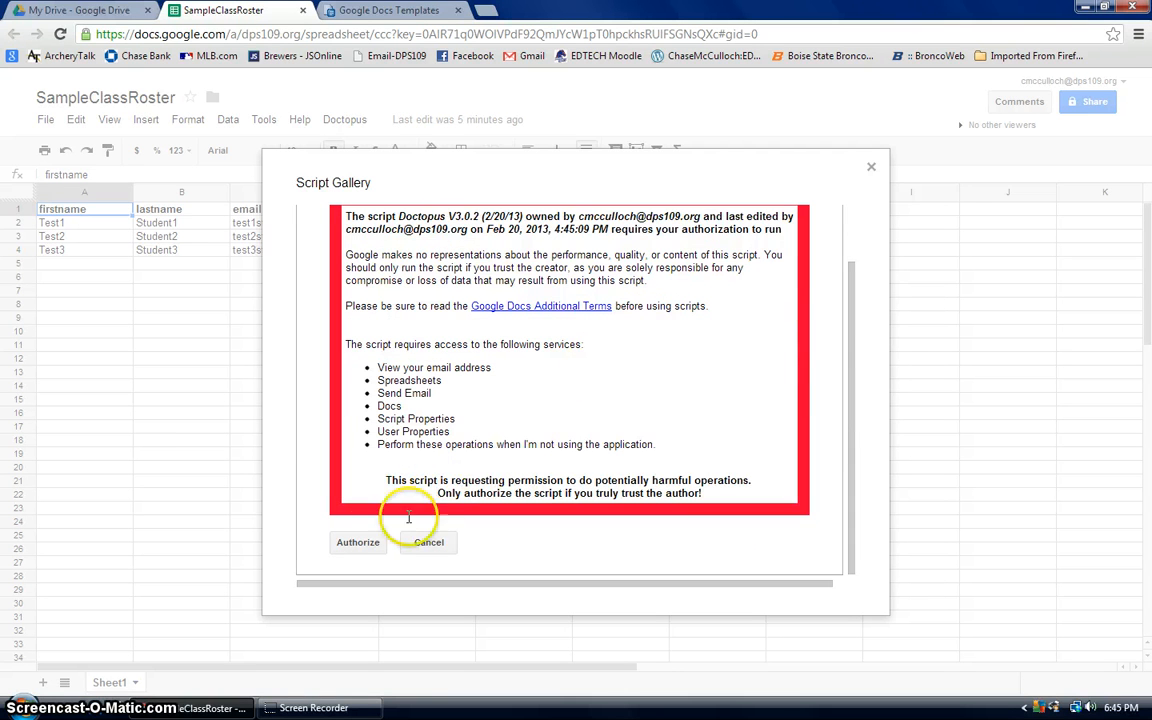
{"action": "left_click", "coordinate": [362, 543]}
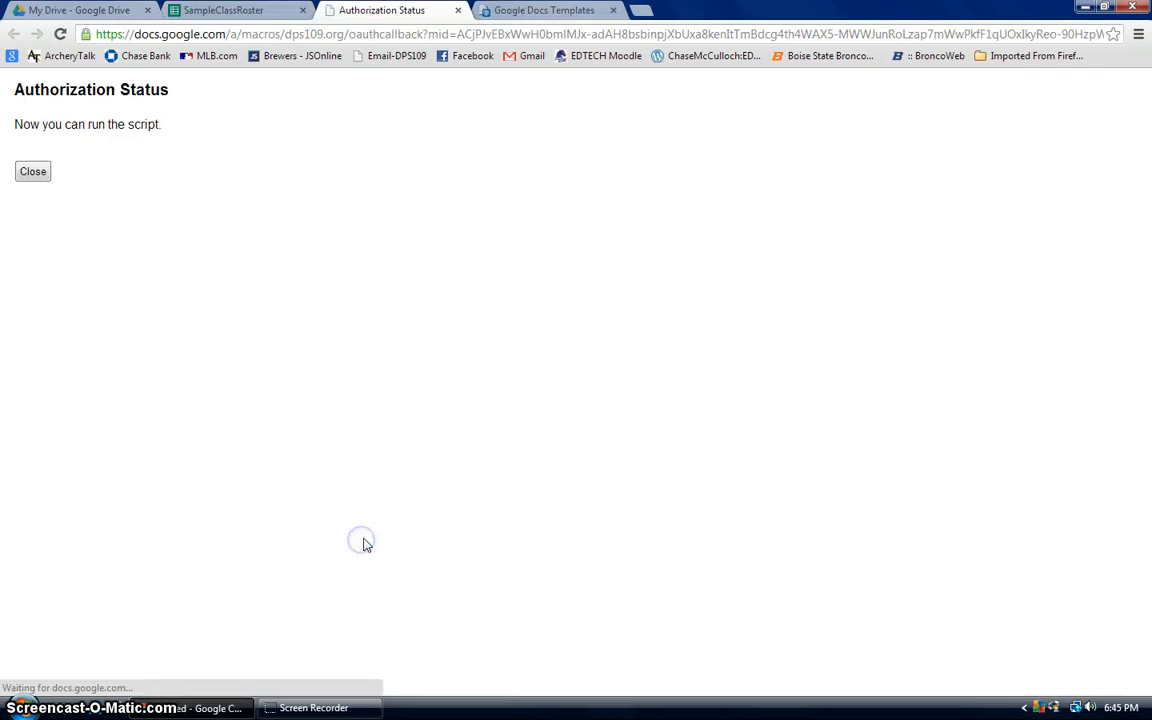
{"action": "left_click", "coordinate": [33, 172]}
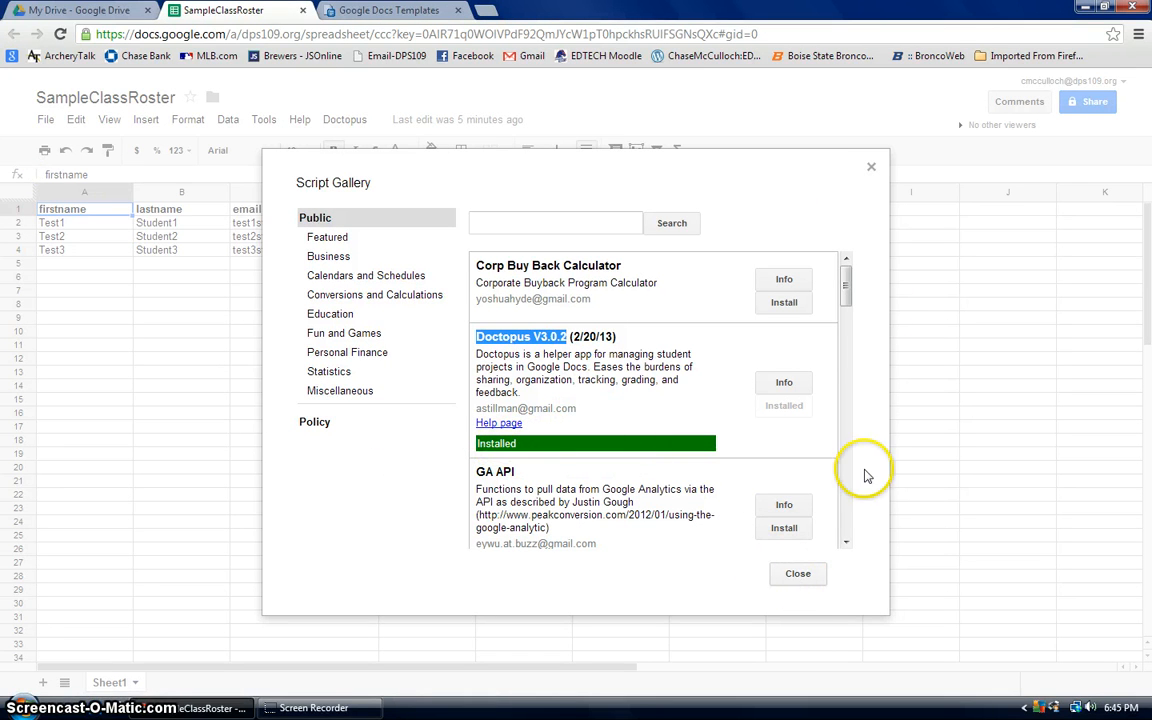
{"action": "left_click", "coordinate": [871, 167]}
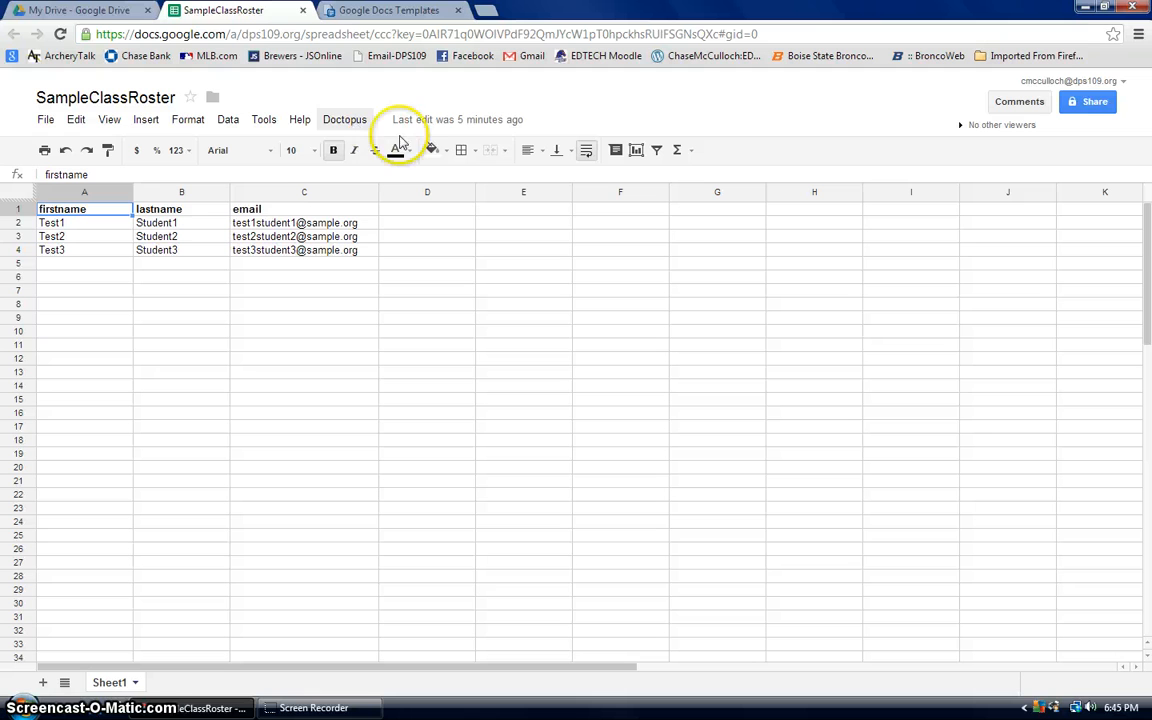
- Launch the Doctopus installation and set the desired Doc sharing arrangement to individual - all the same
{"action": "left_click", "coordinate": [350, 121]}
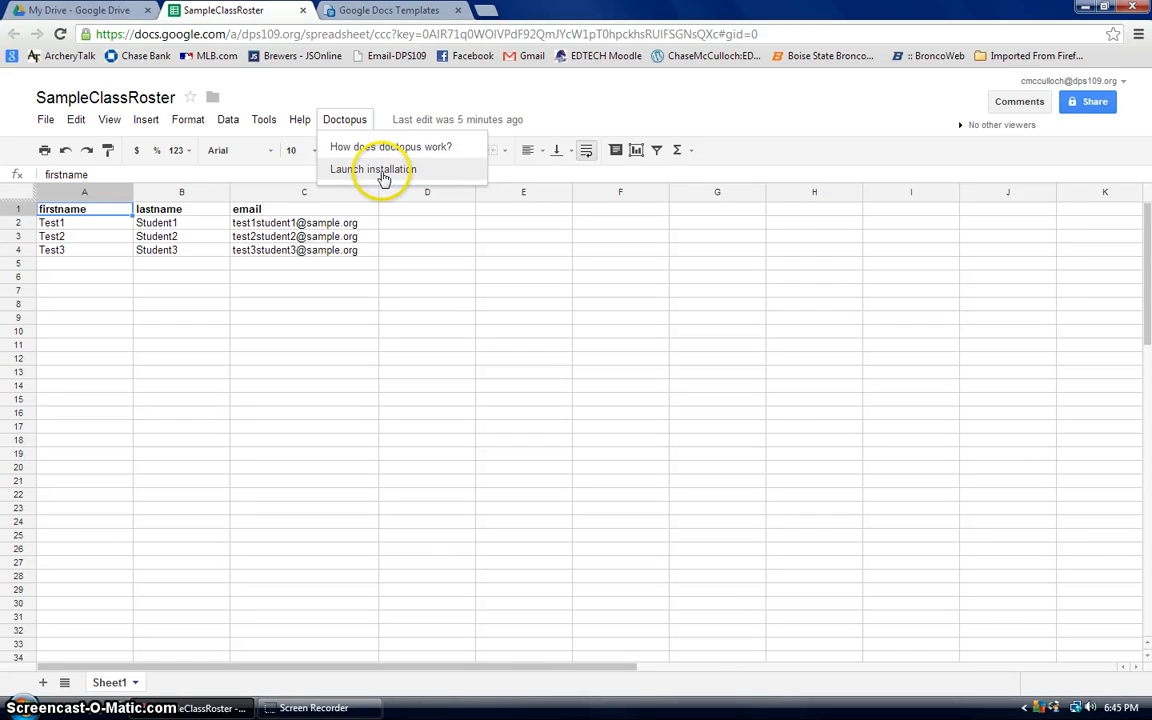
{"action": "left_click", "coordinate": [383, 172]}
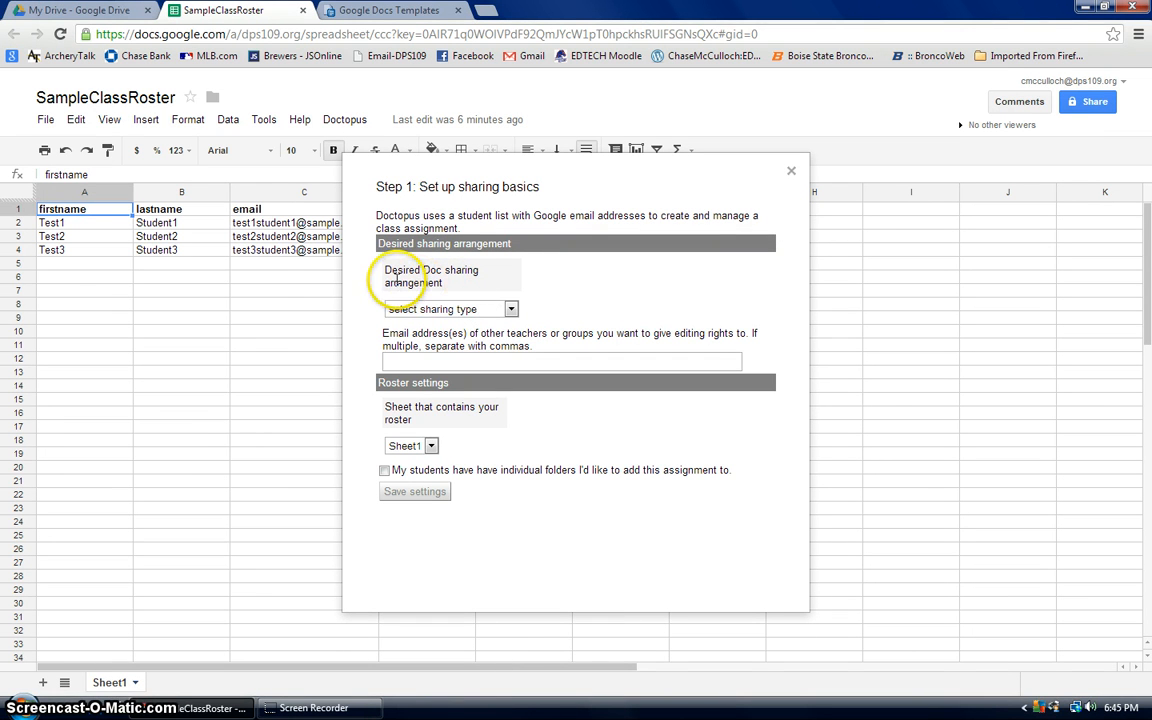
{"action": "left_click", "coordinate": [412, 283]}
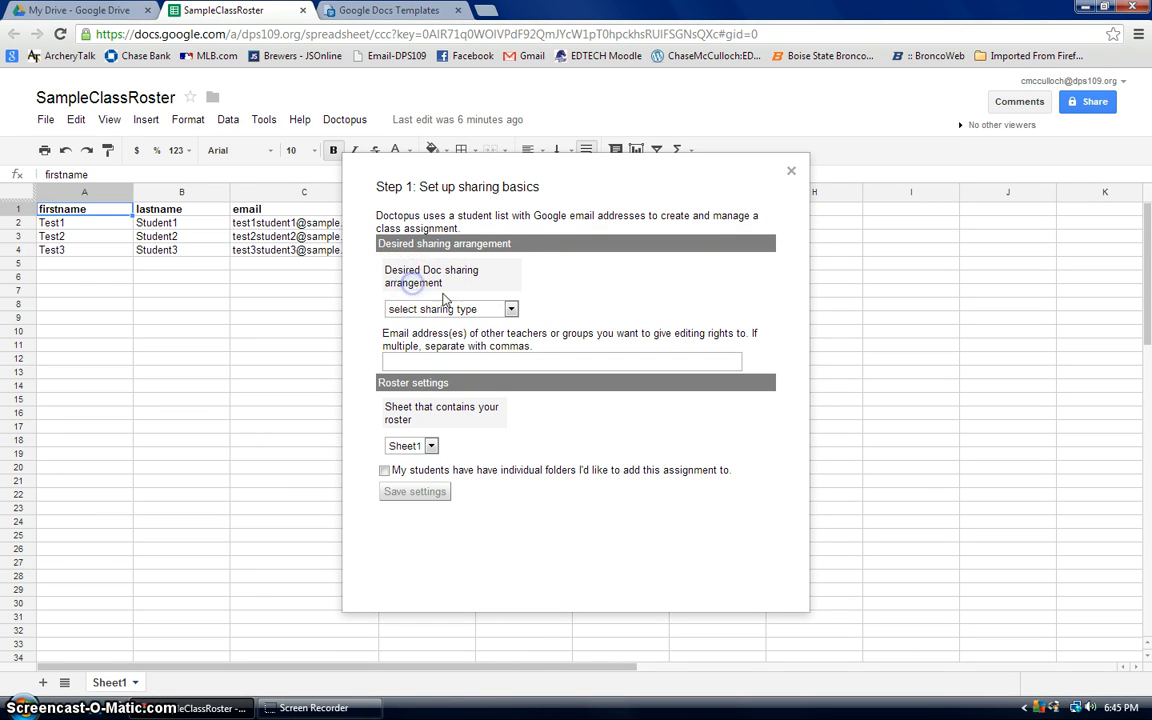
{"action": "left_click", "coordinate": [511, 309]}
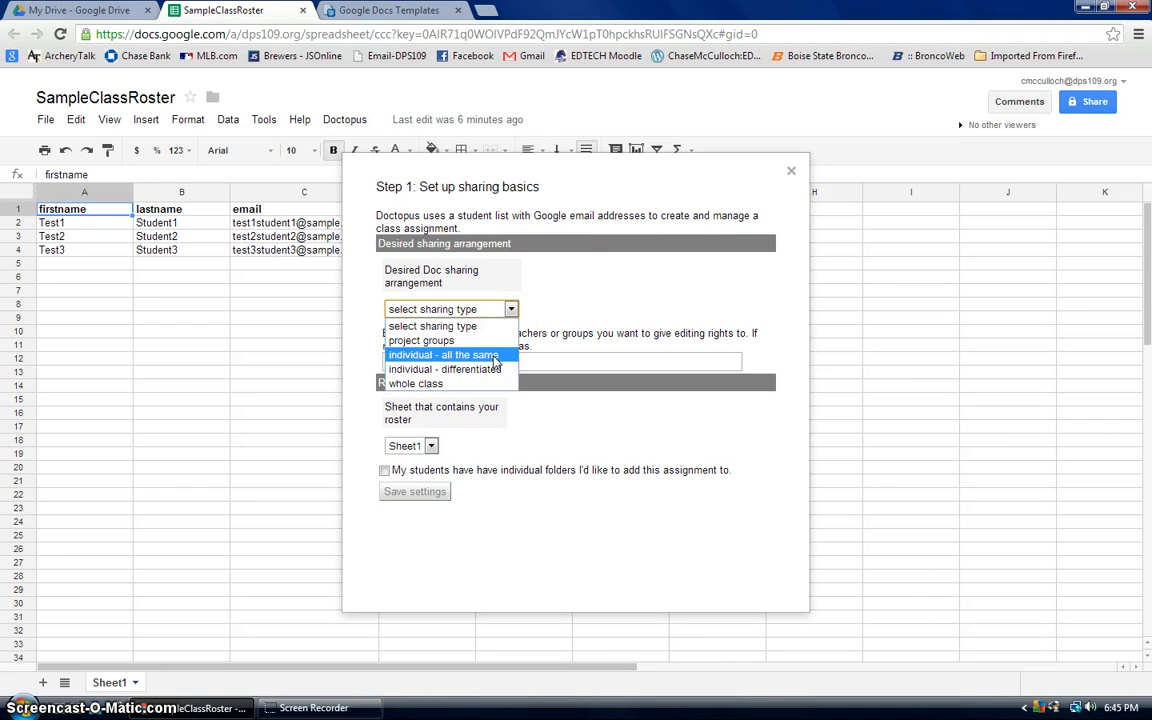
{"action": "left_click", "coordinate": [445, 356]}
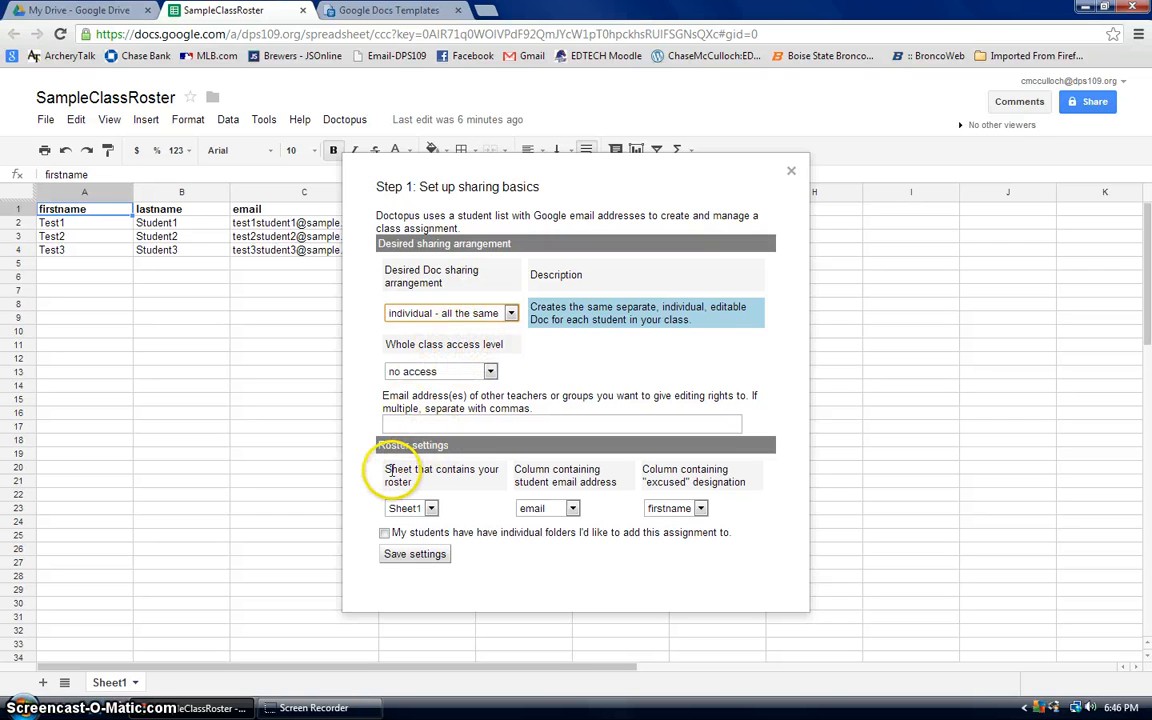
- Examine the instructions for other teachers' email addresses and for the roster sheet in the sharing basics
{"action": "left_click_drag", "start_coordinate": [391, 469], "coordinate": [432, 469]}
{"action": "left_click_drag", "start_coordinate": [389, 396], "coordinate": [581, 397]}
{"action": "left_click", "coordinate": [598, 398]}
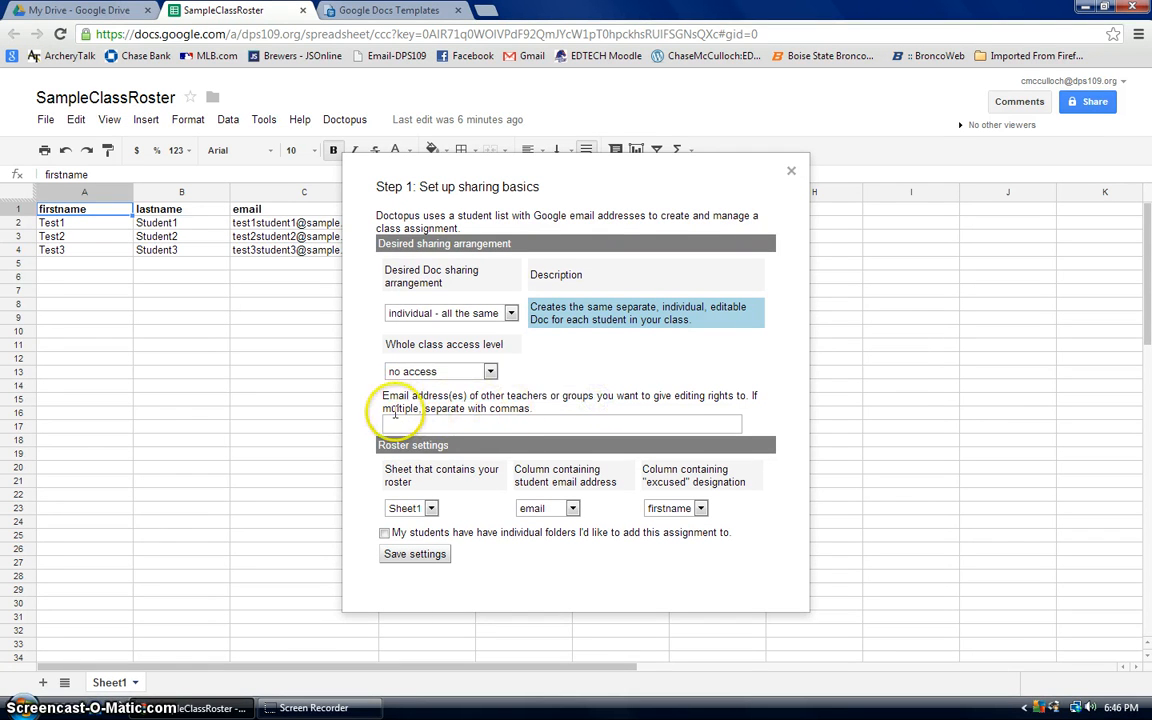
{"action": "left_click_drag", "start_coordinate": [389, 410], "coordinate": [525, 409]}
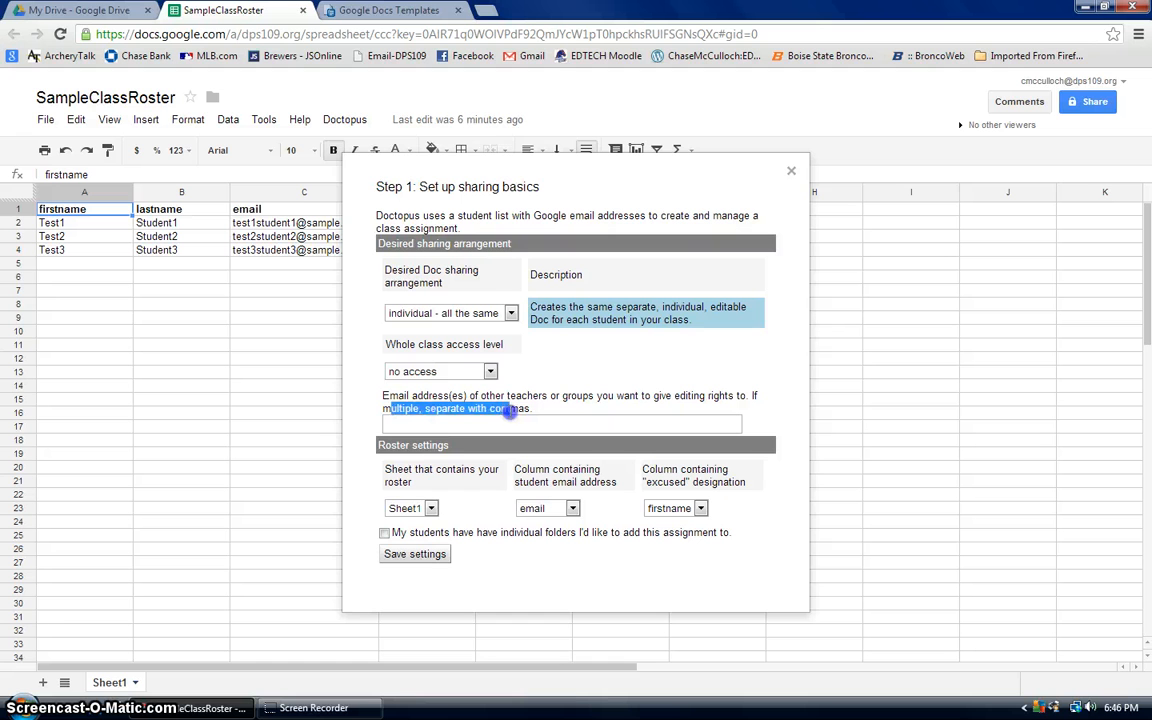
{"action": "left_click", "coordinate": [505, 412]}
{"action": "left_click_drag", "start_coordinate": [391, 470], "coordinate": [487, 469]}
{"action": "left_click", "coordinate": [482, 469]}
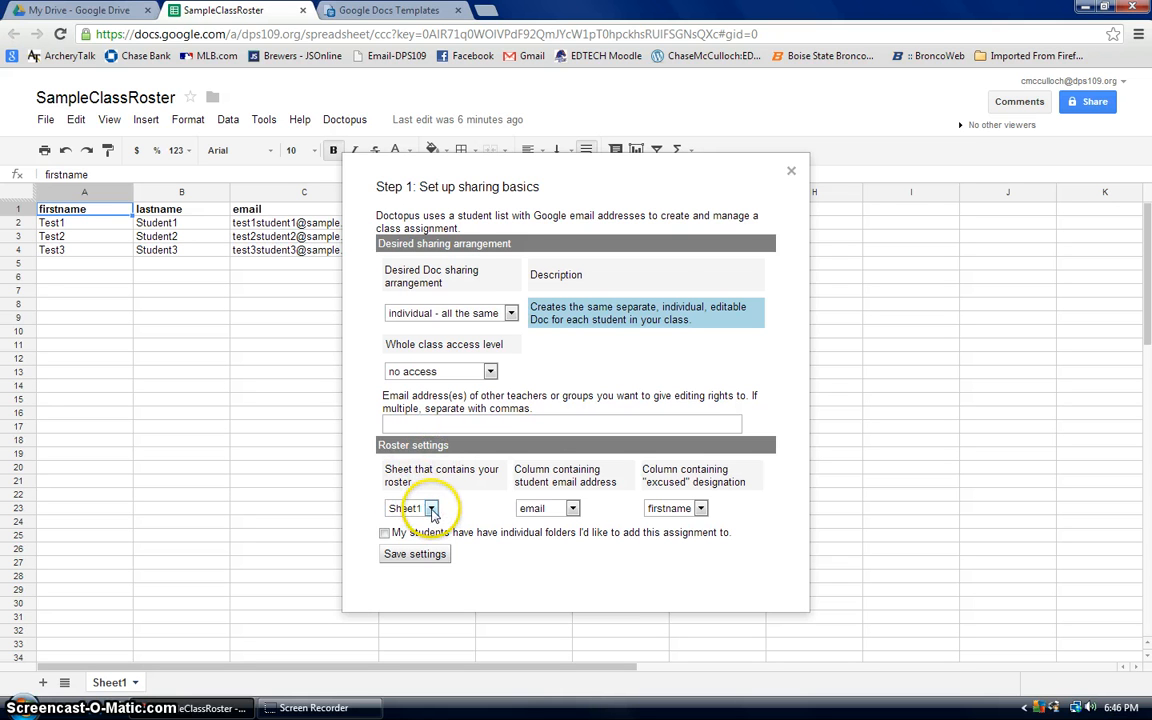
- Keep Sheet1 as the roster sheet, leave the individual student folders option off, and save the sharing basics settings
{"action": "left_click", "coordinate": [431, 508]}
{"action": "left_click", "coordinate": [428, 516]}
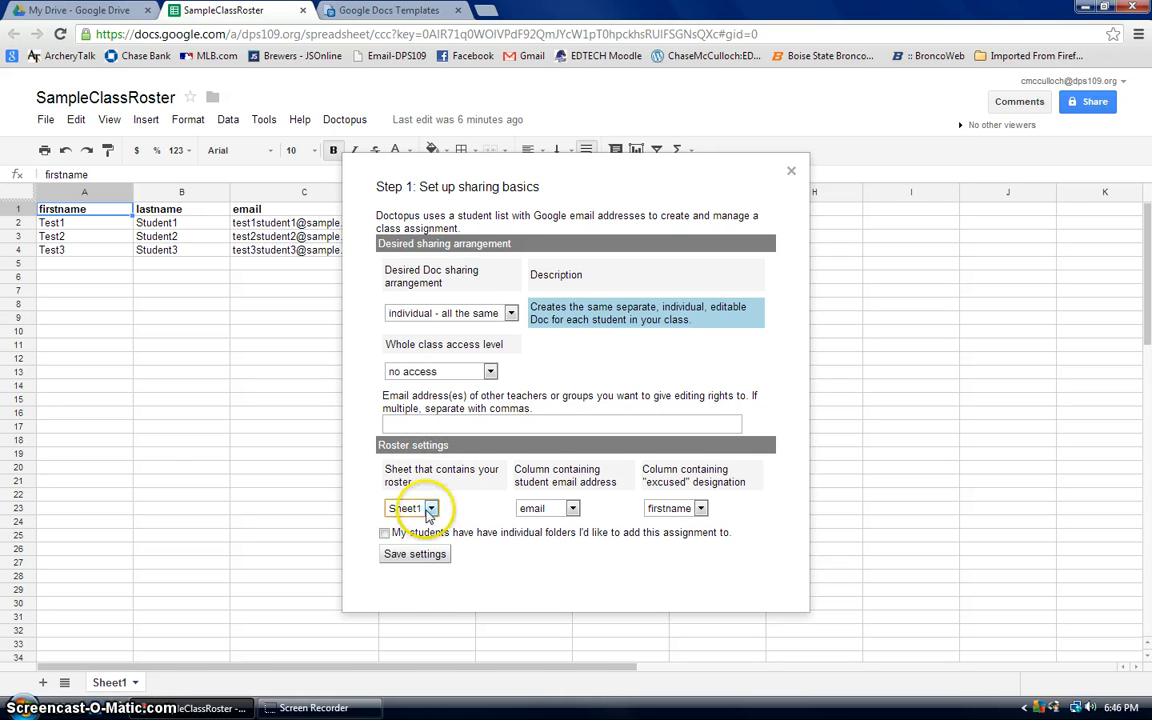
{"action": "right_click", "coordinate": [108, 690]}
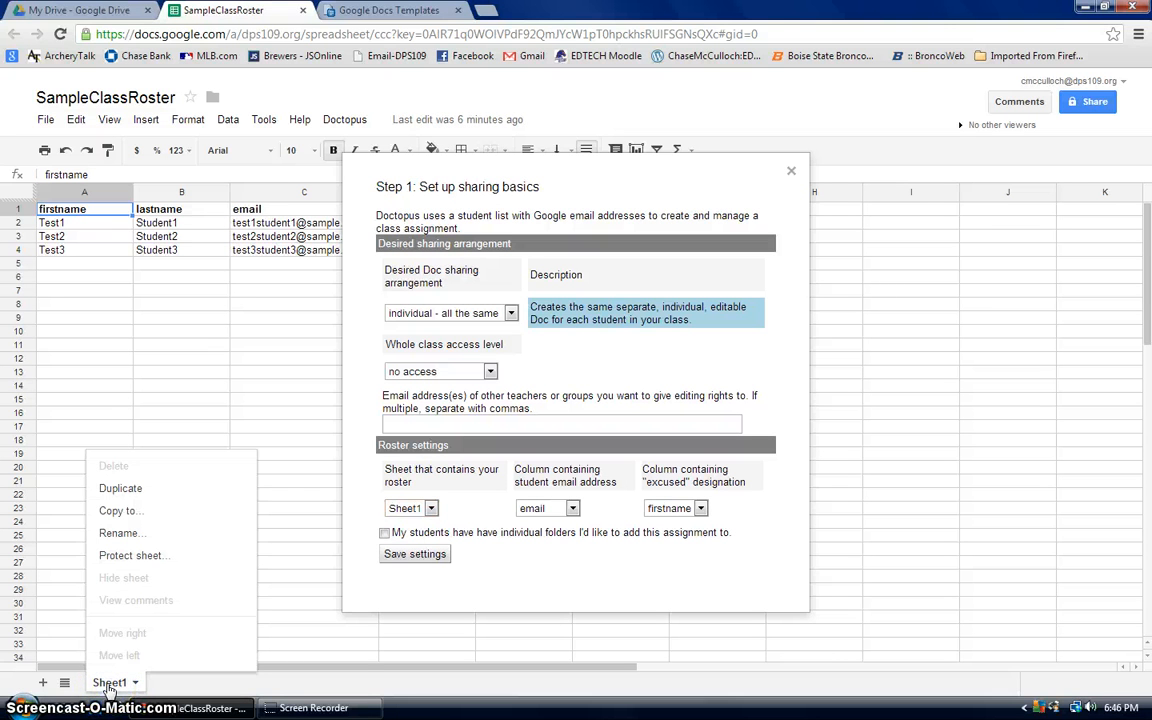
{"action": "left_click", "coordinate": [455, 506]}
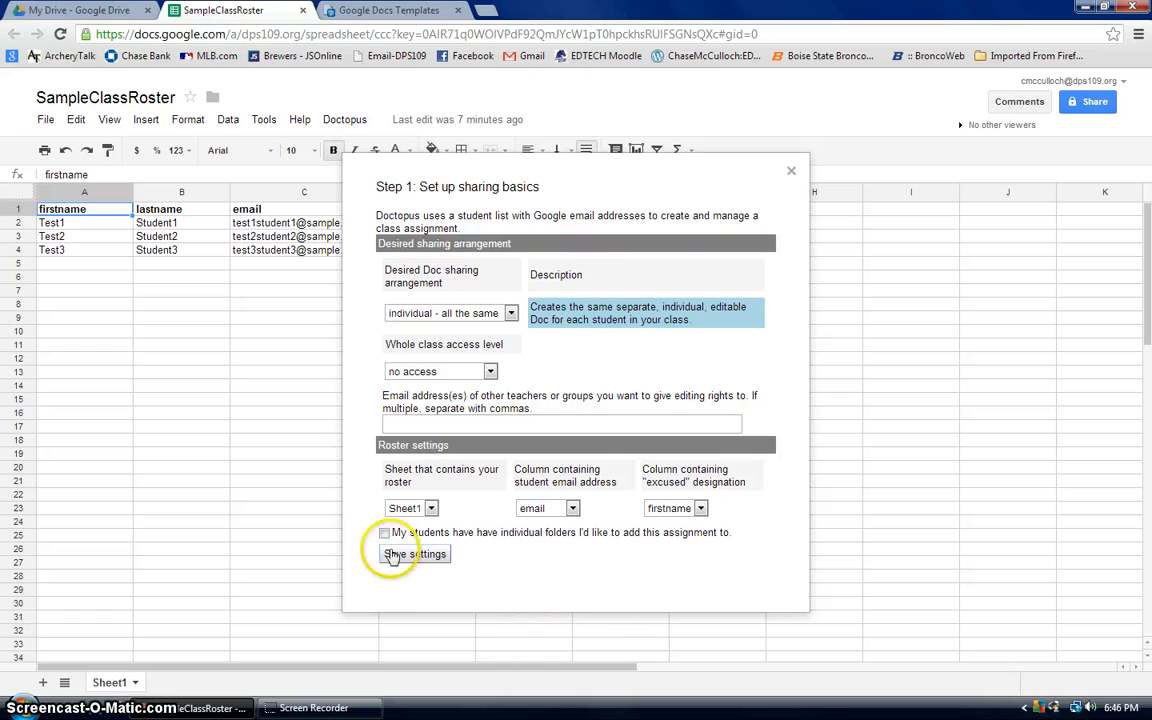
{"action": "left_click_drag", "start_coordinate": [408, 536], "coordinate": [707, 540]}
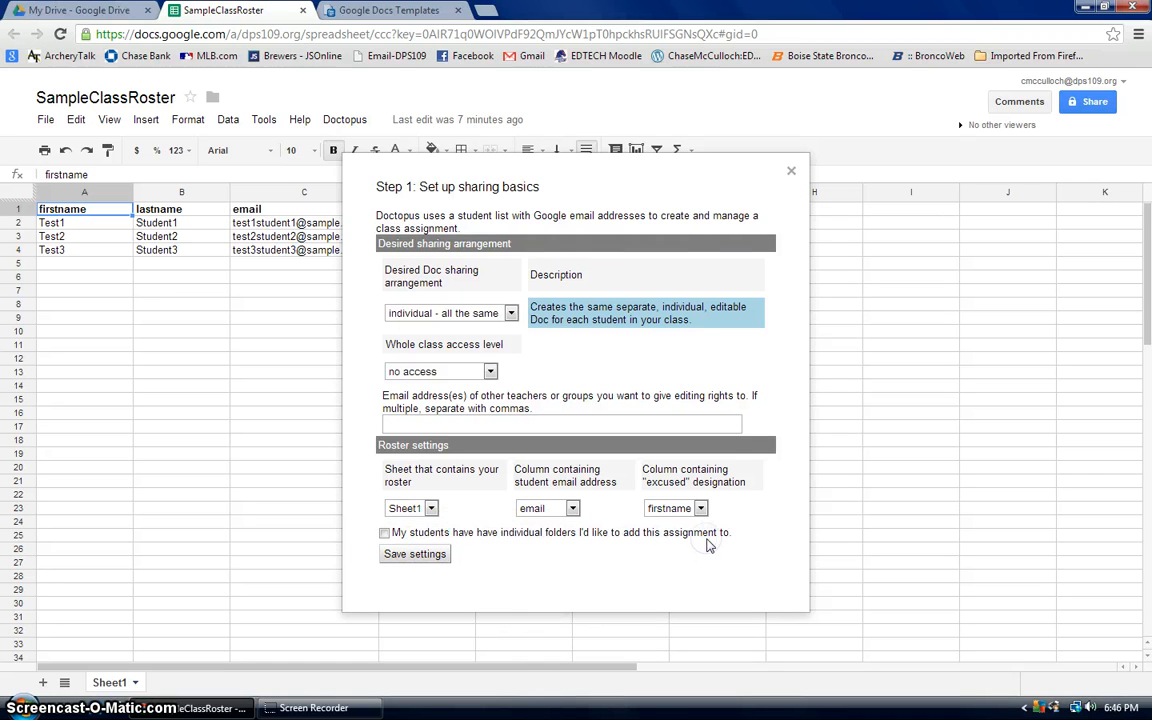
{"action": "left_click", "coordinate": [425, 558]}
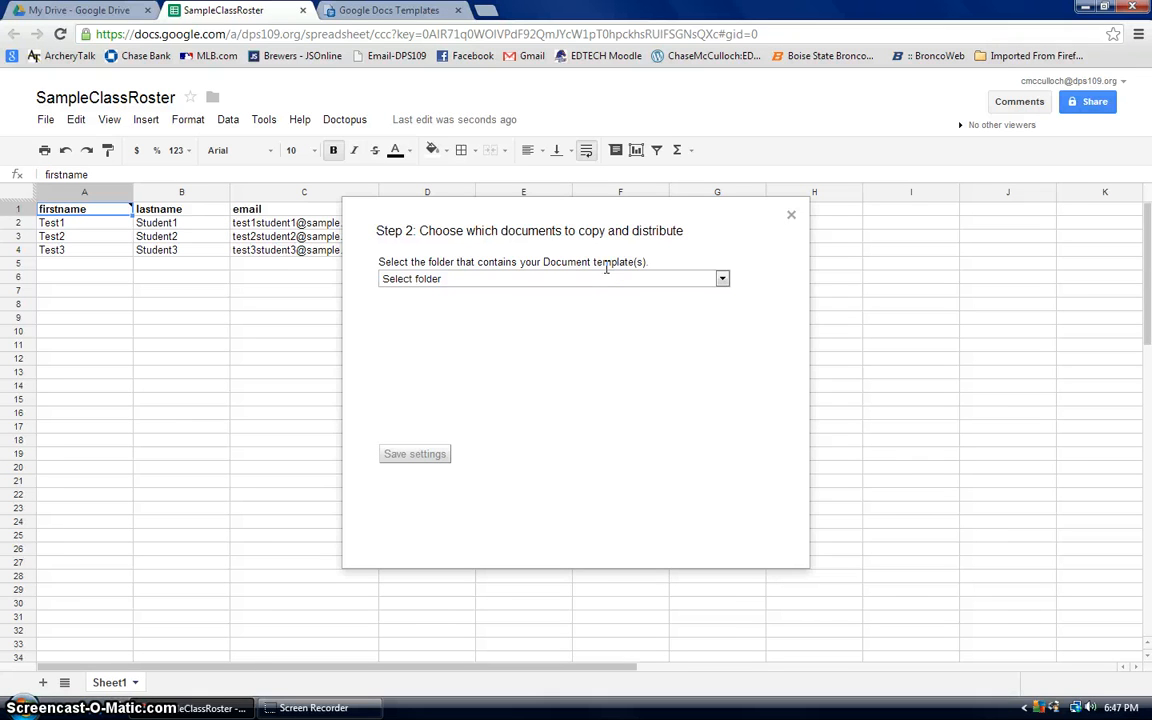
{"action": "left_click", "coordinate": [723, 281]}
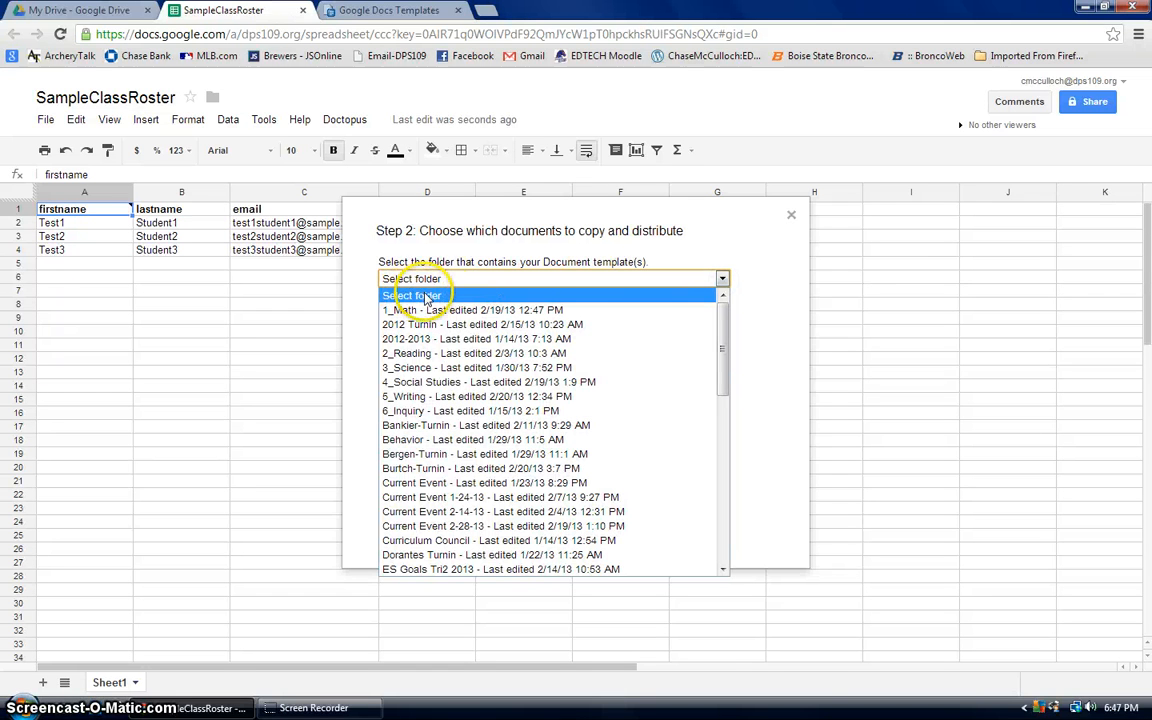
{"action": "mouse_move", "coordinate": [723, 329]}
{"action": "left_mouse_down"}
{"action": "mouse_move", "coordinate": [744, 500]}
{"action": "mouse_move", "coordinate": [735, 411]}
{"action": "mouse_move", "coordinate": [745, 318]}
{"action": "mouse_move", "coordinate": [722, 345]}
{"action": "mouse_move", "coordinate": [724, 307]}
{"action": "left_mouse_up"}
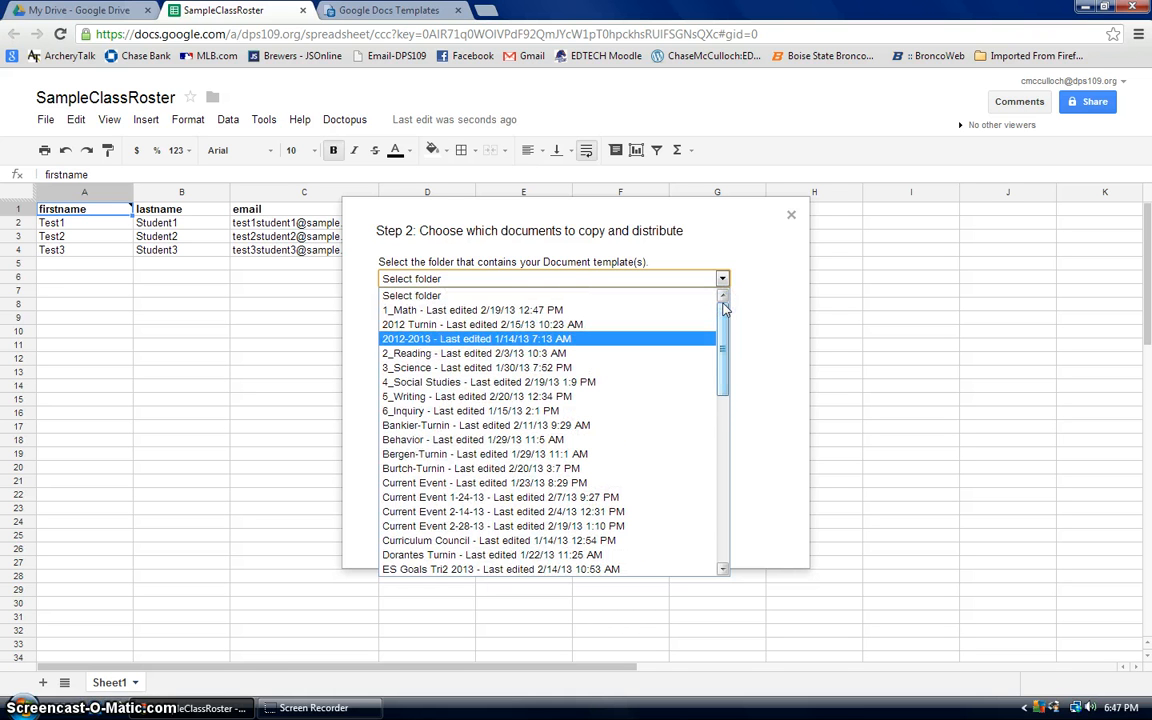
{"action": "left_click", "coordinate": [791, 215]}
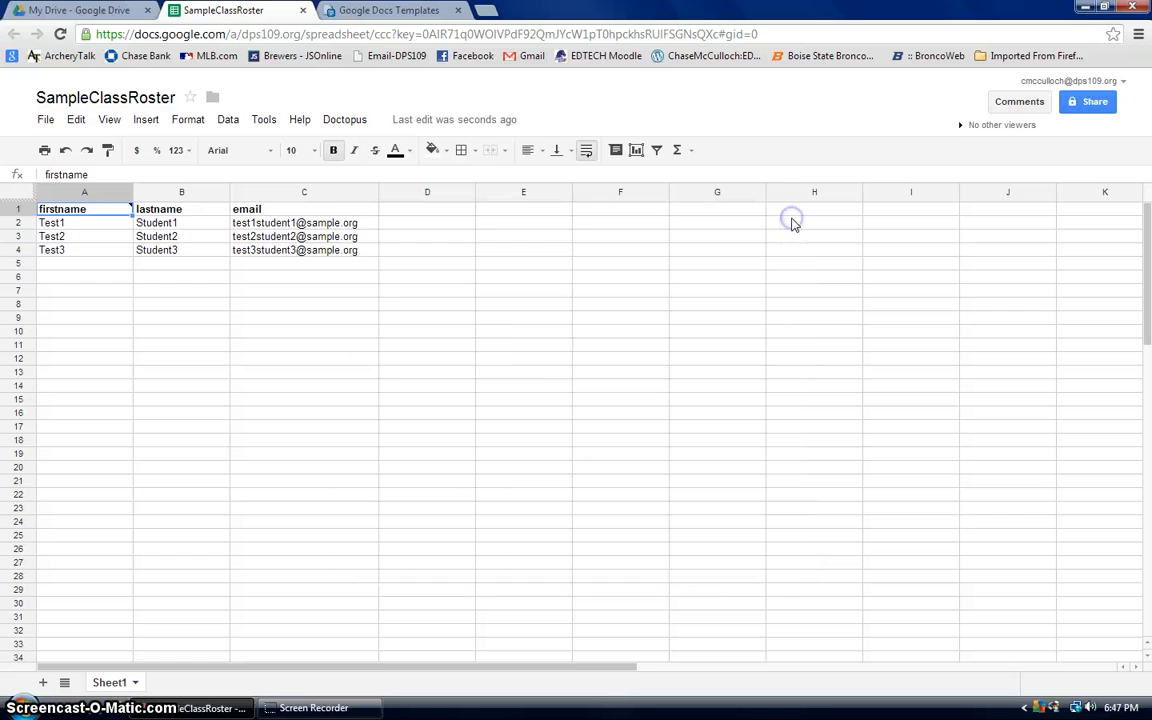
- Switch to My Drive and move the Copy of Student Reading Log into the 2_Reading folder
{"action": "left_click", "coordinate": [78, 12]}
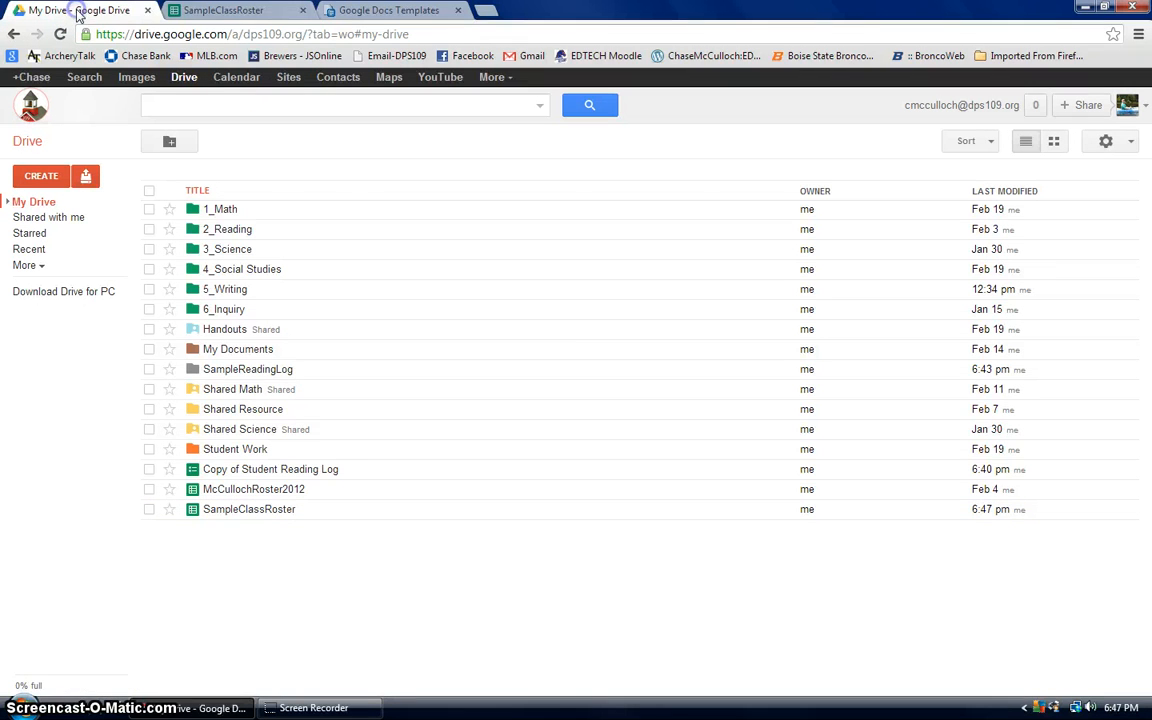
{"action": "left_click", "coordinate": [248, 471]}
{"action": "left_click_drag", "start_coordinate": [252, 435], "coordinate": [227, 231]}
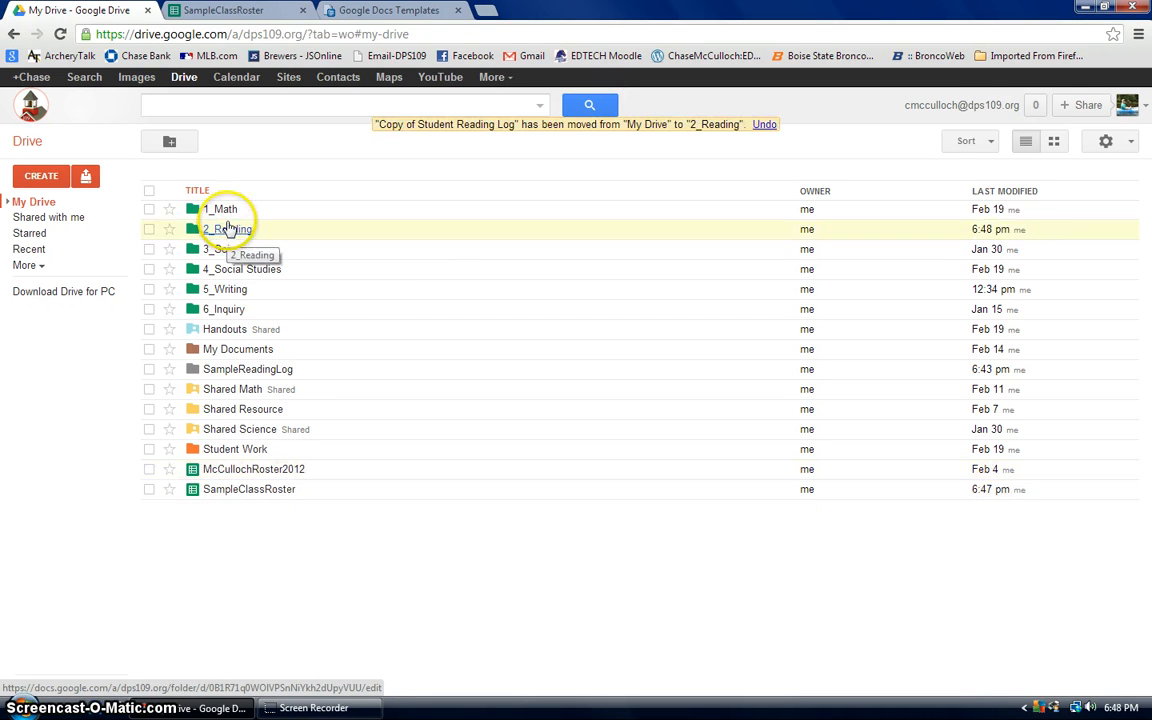
{"action": "left_click", "coordinate": [226, 10]}
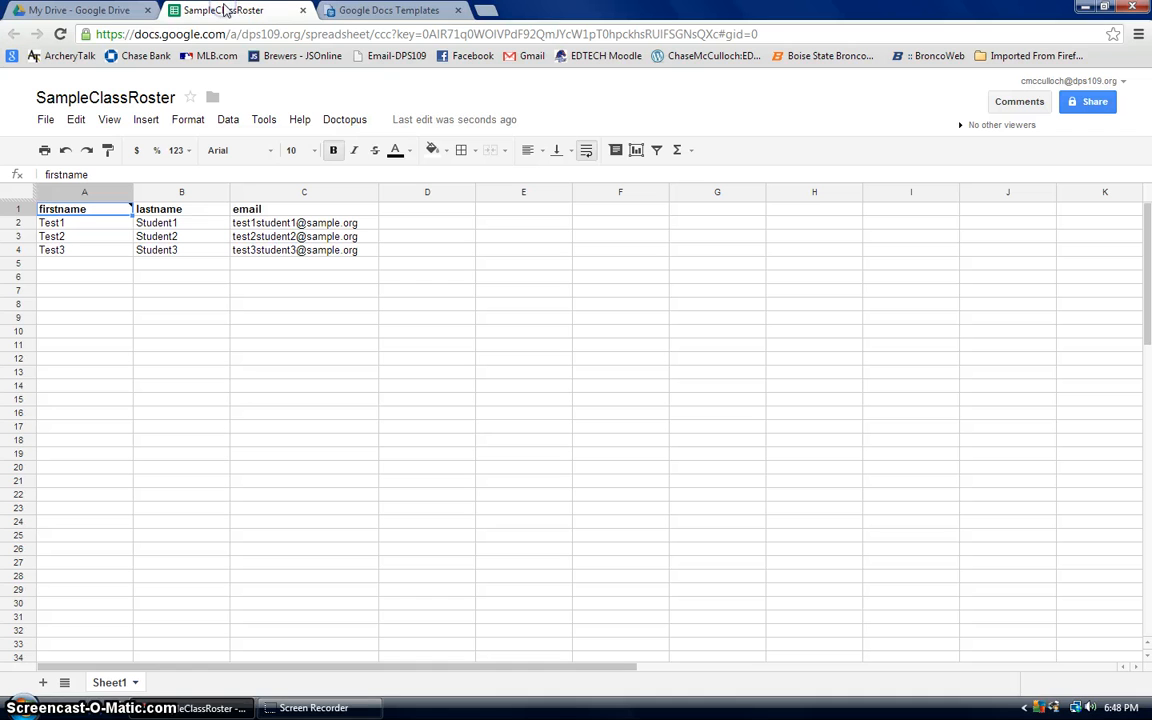
{"action": "left_click", "coordinate": [343, 121]}
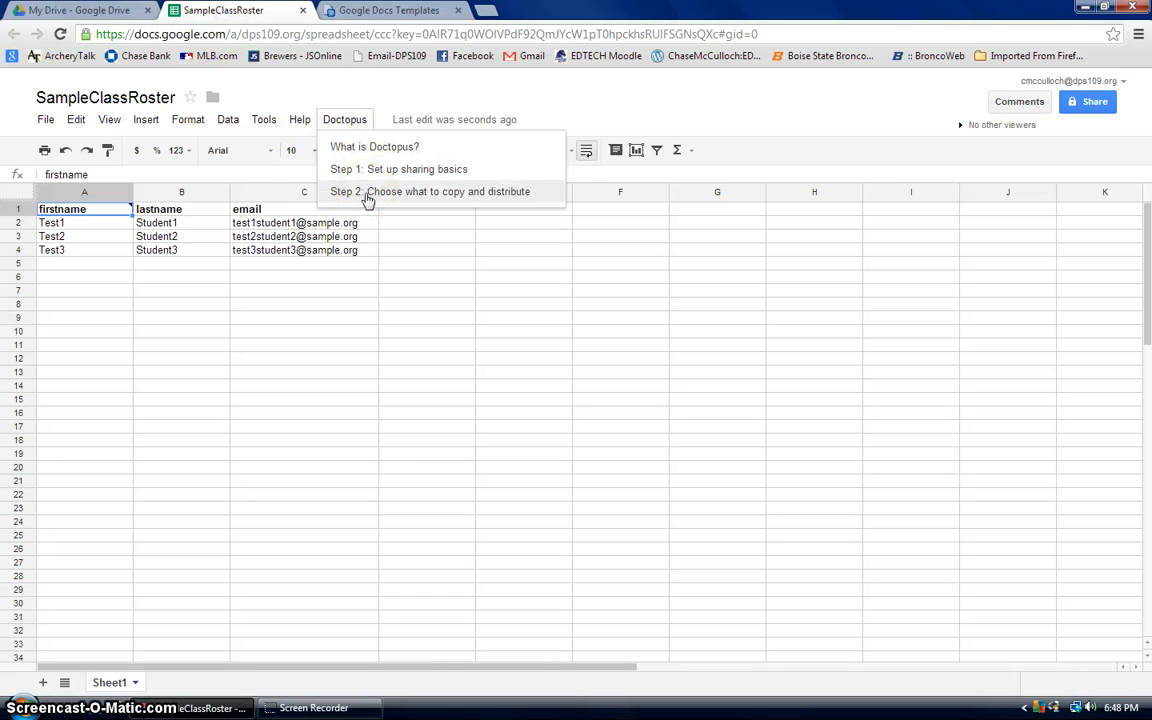
{"action": "left_click", "coordinate": [367, 197]}
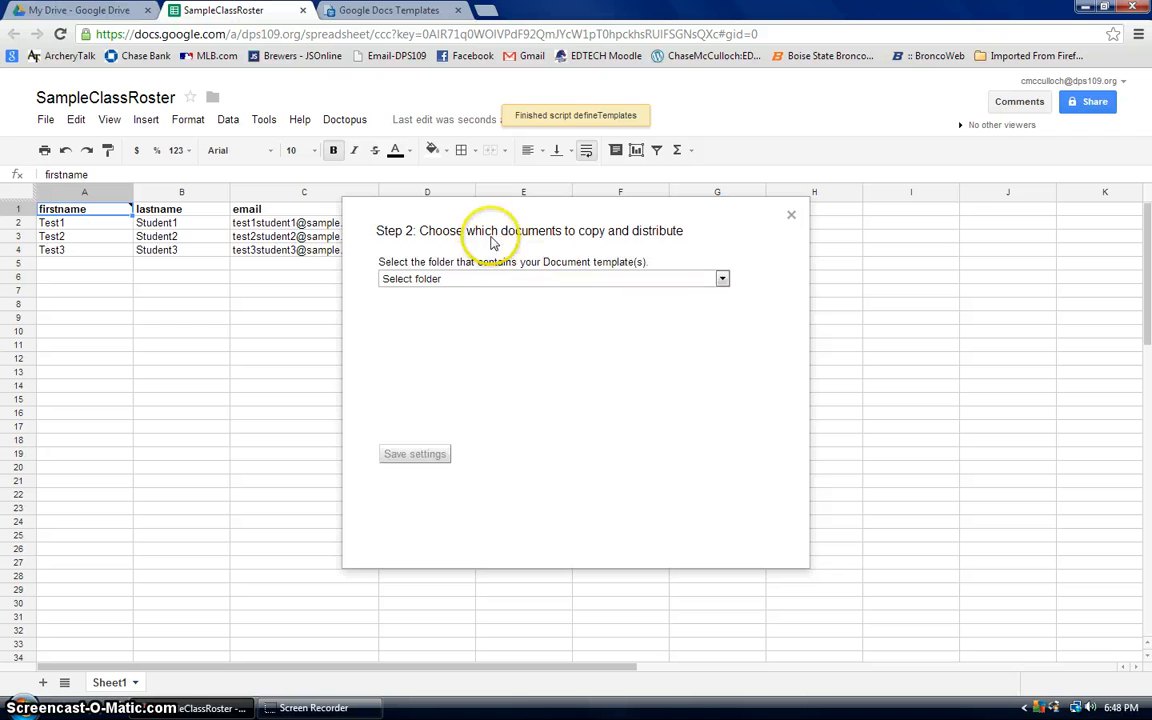
{"action": "left_click", "coordinate": [721, 280]}
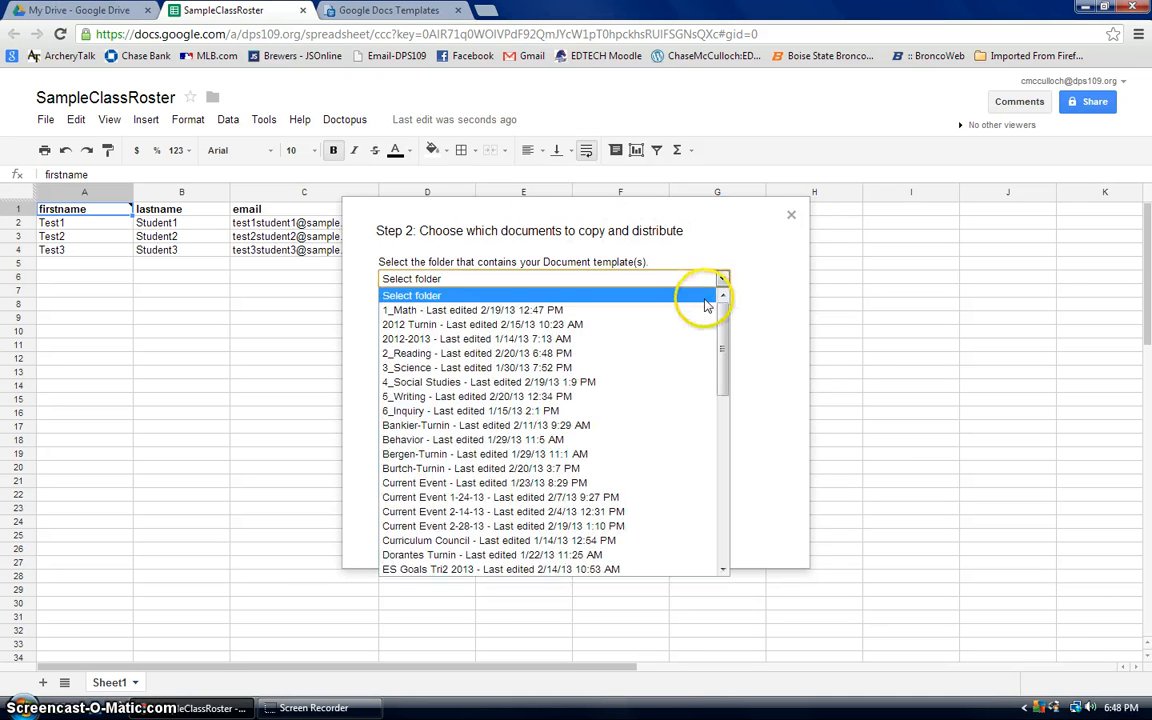
{"action": "left_click", "coordinate": [503, 354]}
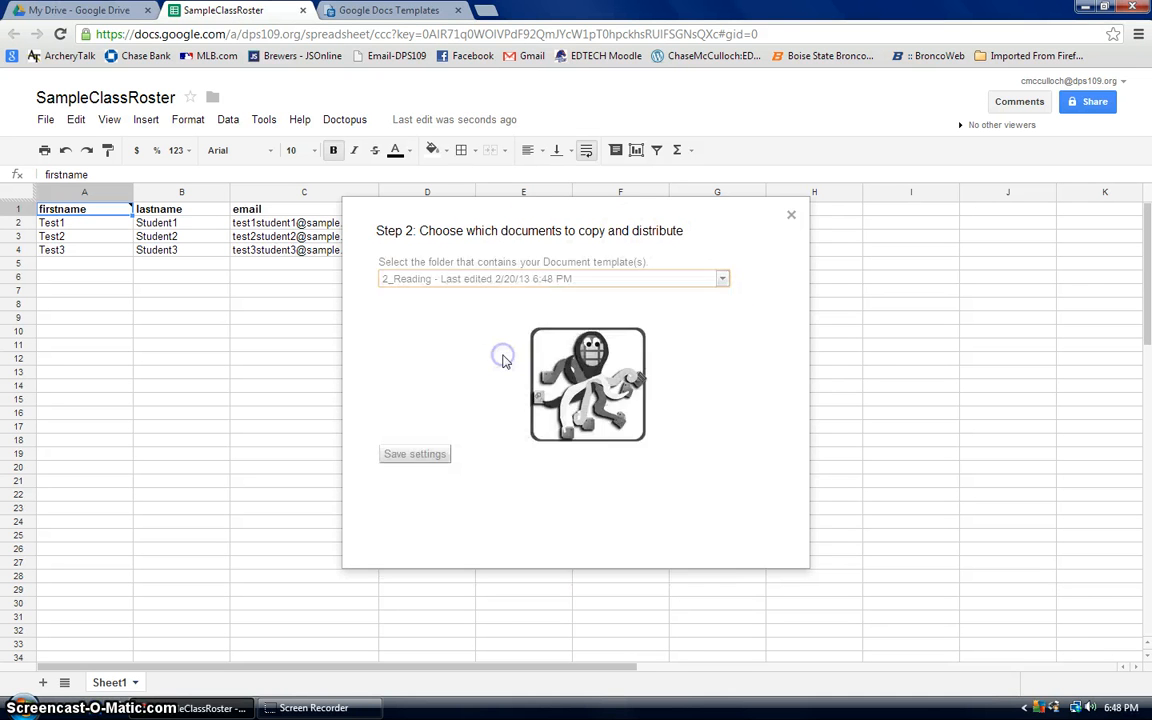
{"action": "left_click_drag", "start_coordinate": [384, 318], "coordinate": [507, 318]}
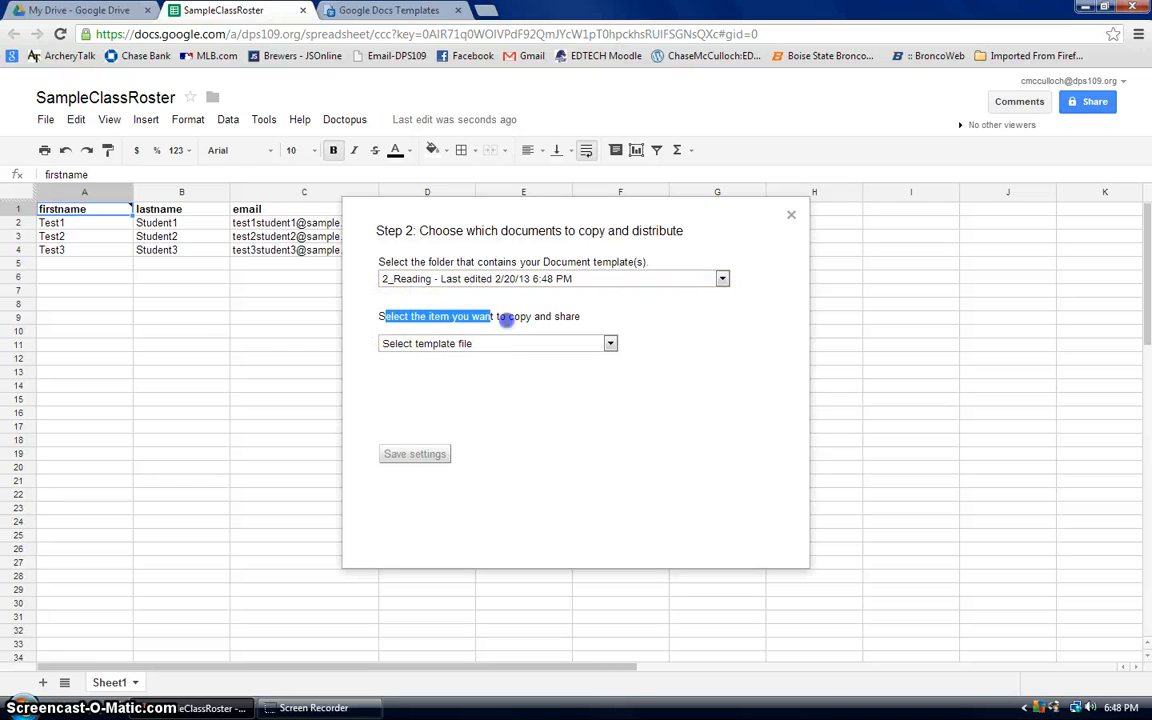
{"action": "left_click", "coordinate": [611, 344]}
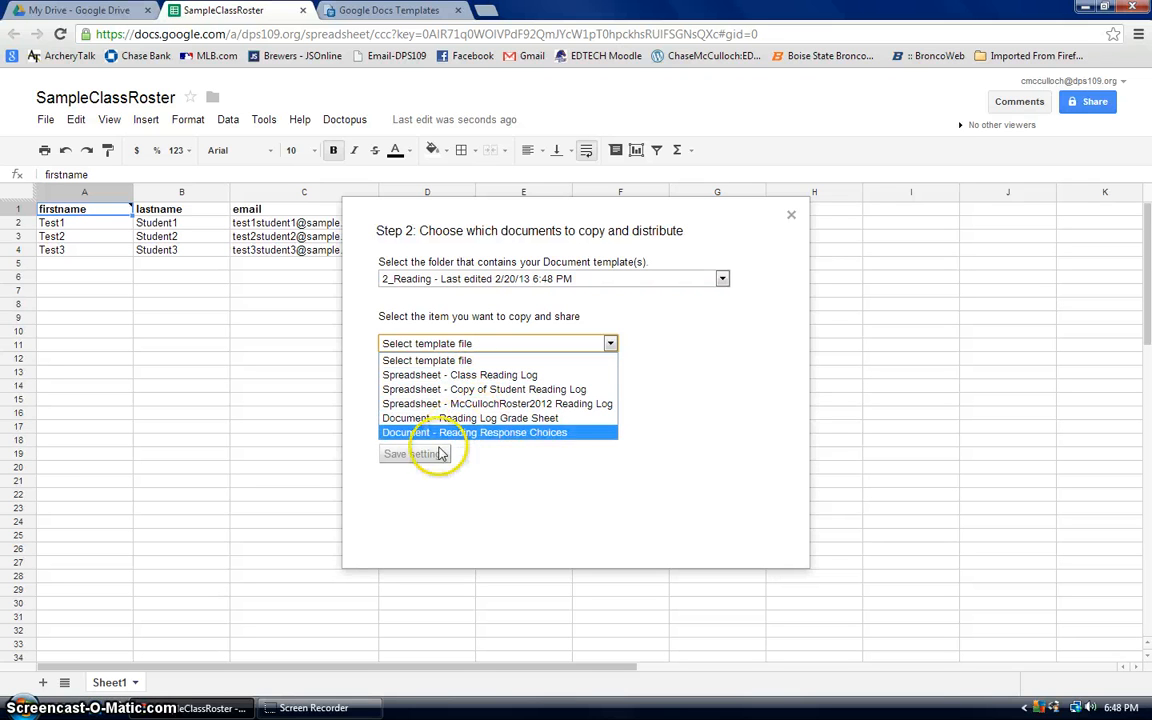
{"action": "left_click", "coordinate": [741, 360]}
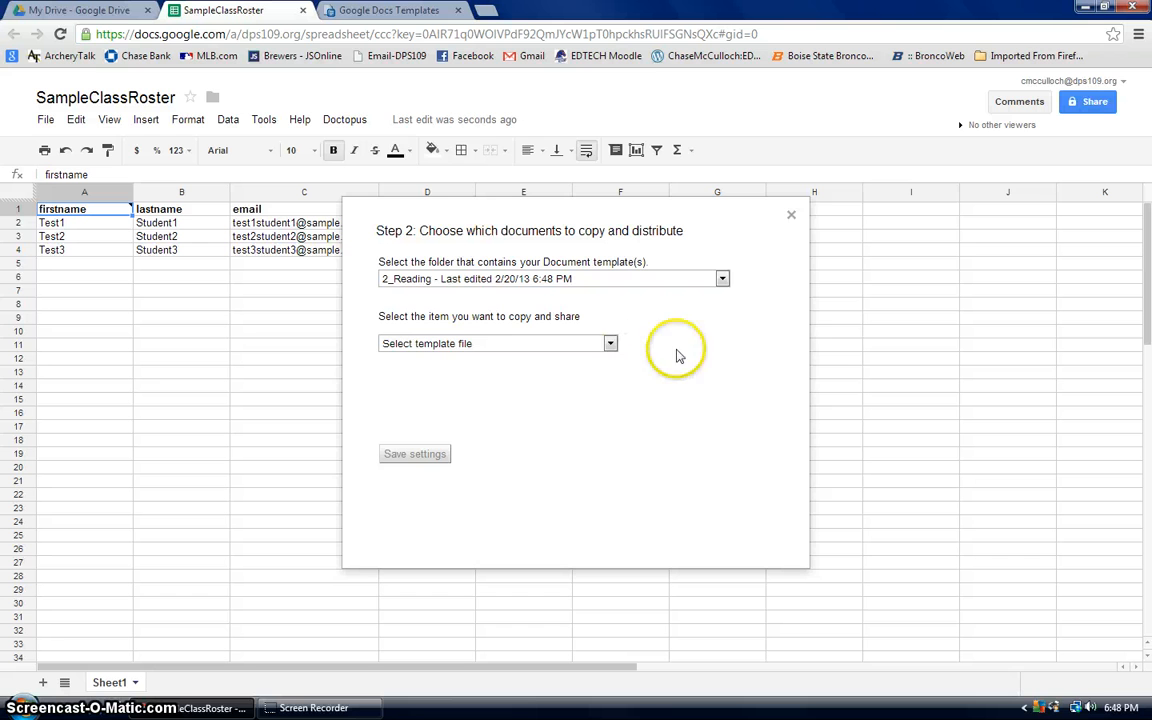
{"action": "left_click", "coordinate": [790, 217]}
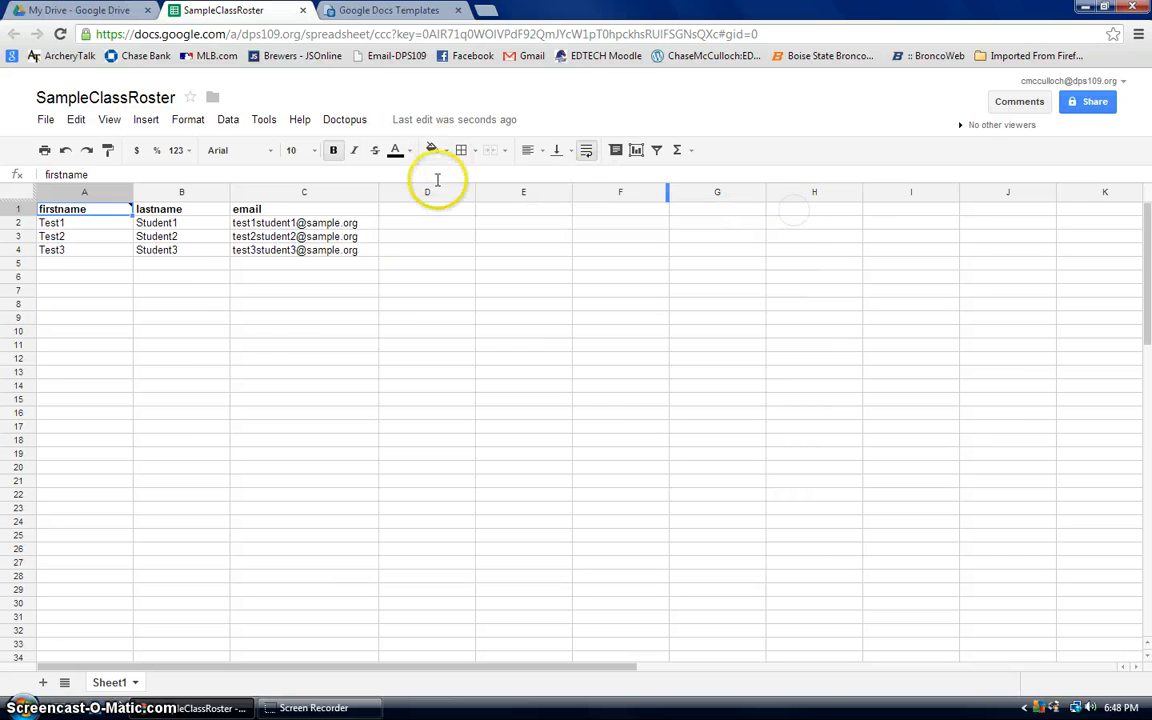
- Switch to Google Drive, examine the files in the 2_Reading, 1_Math and 3_Science folders, and return to My Drive
{"action": "left_click", "coordinate": [84, 12]}
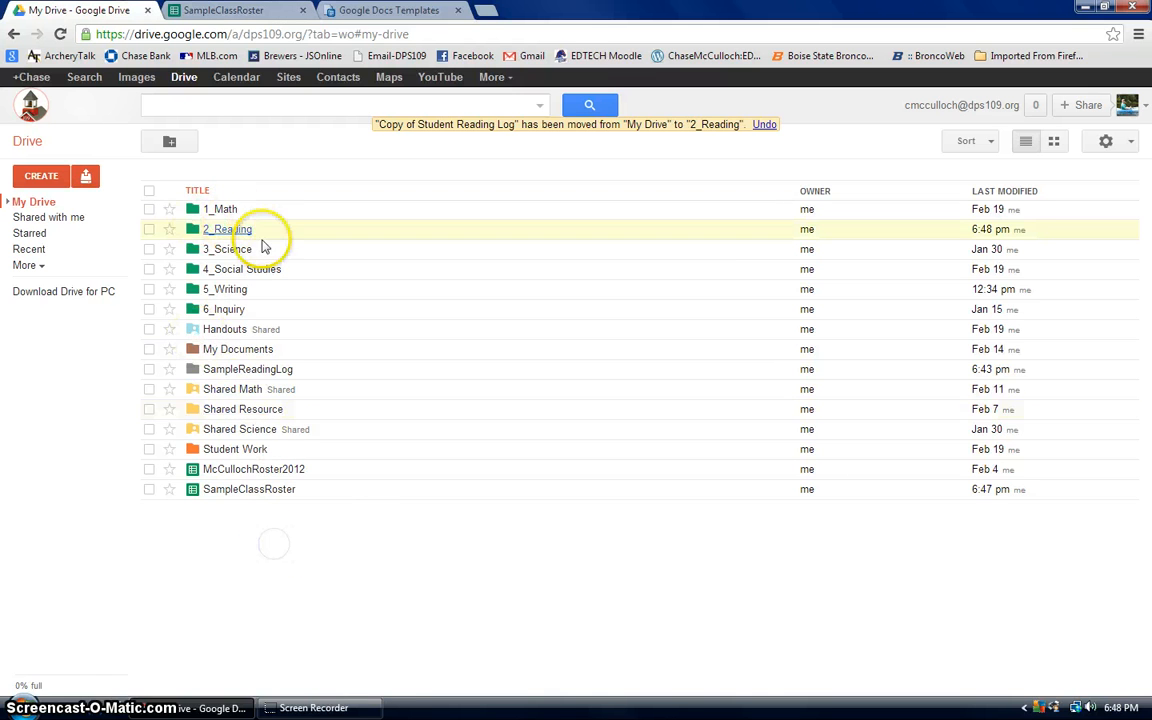
{"action": "left_click", "coordinate": [228, 230]}
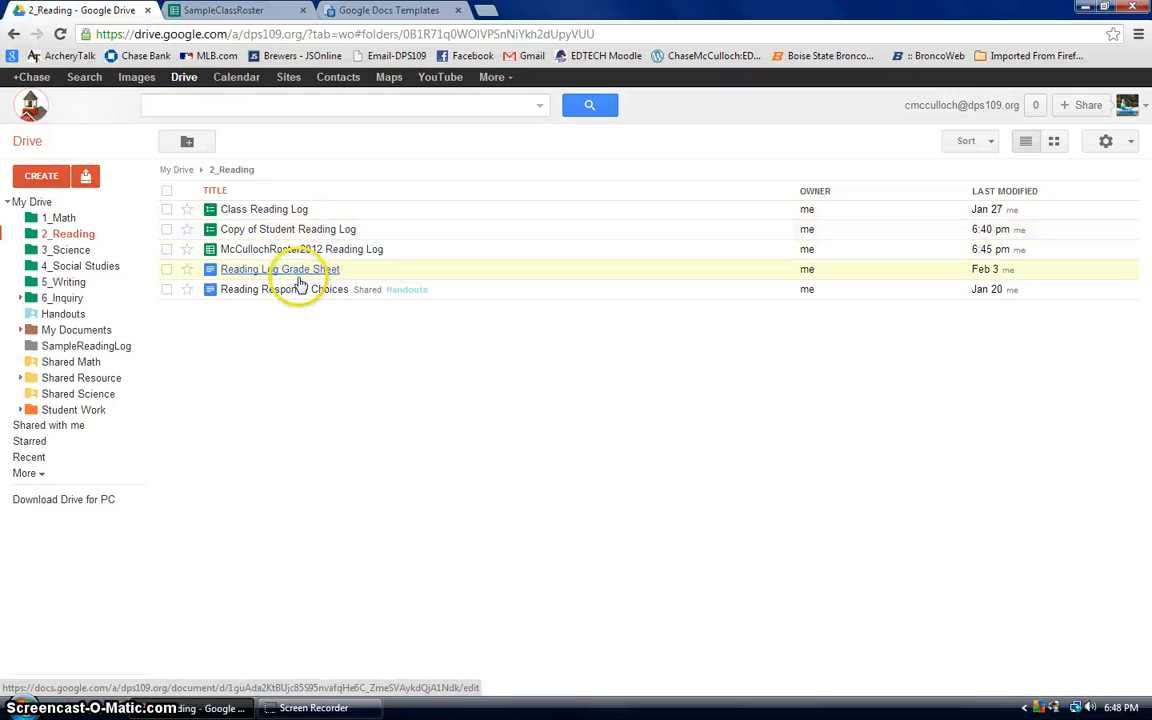
{"action": "left_click", "coordinate": [63, 219]}
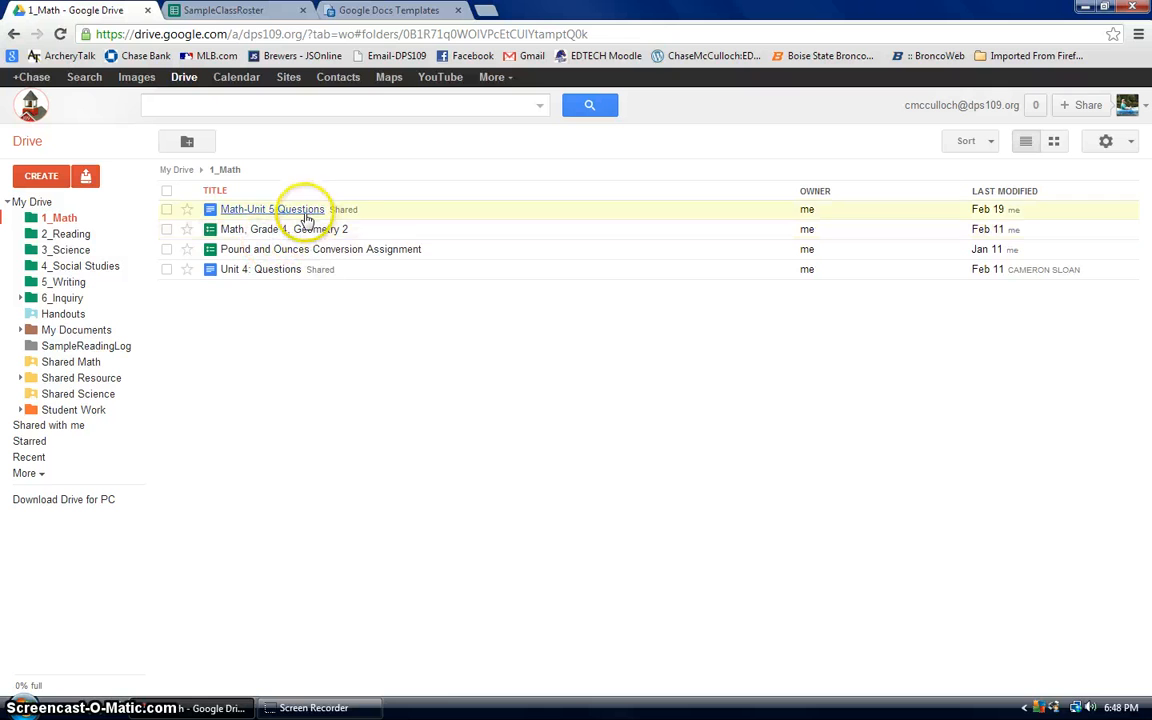
{"action": "left_click", "coordinate": [76, 250]}
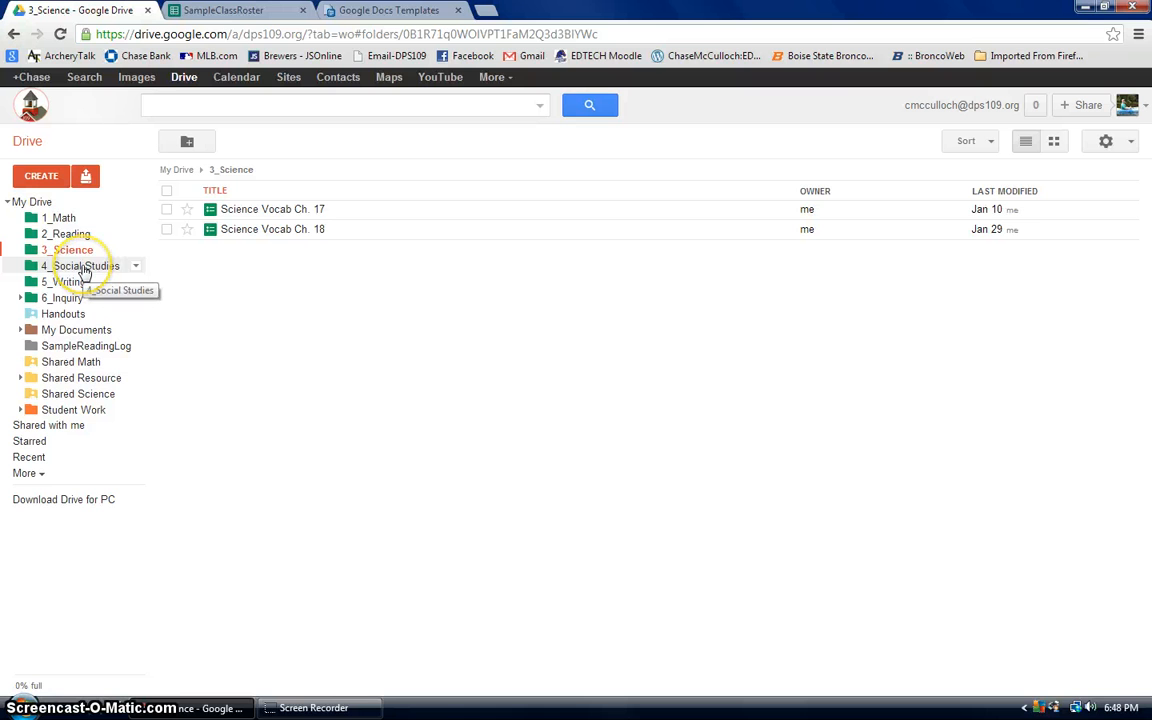
{"action": "left_click", "coordinate": [8, 202]}
{"action": "left_click", "coordinate": [16, 203]}
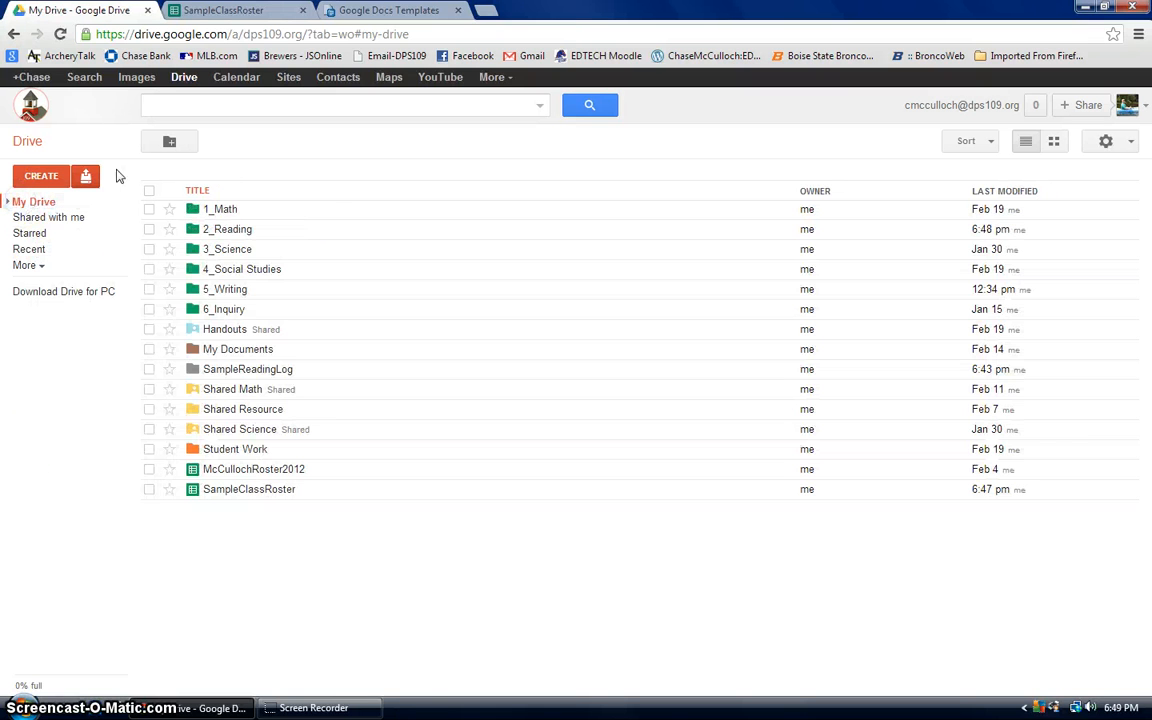
- Look up files matching "sample" in the Drive search suggestions and clear the search
{"action": "left_click", "coordinate": [220, 105]}
{"action": "type", "text": "sample"}
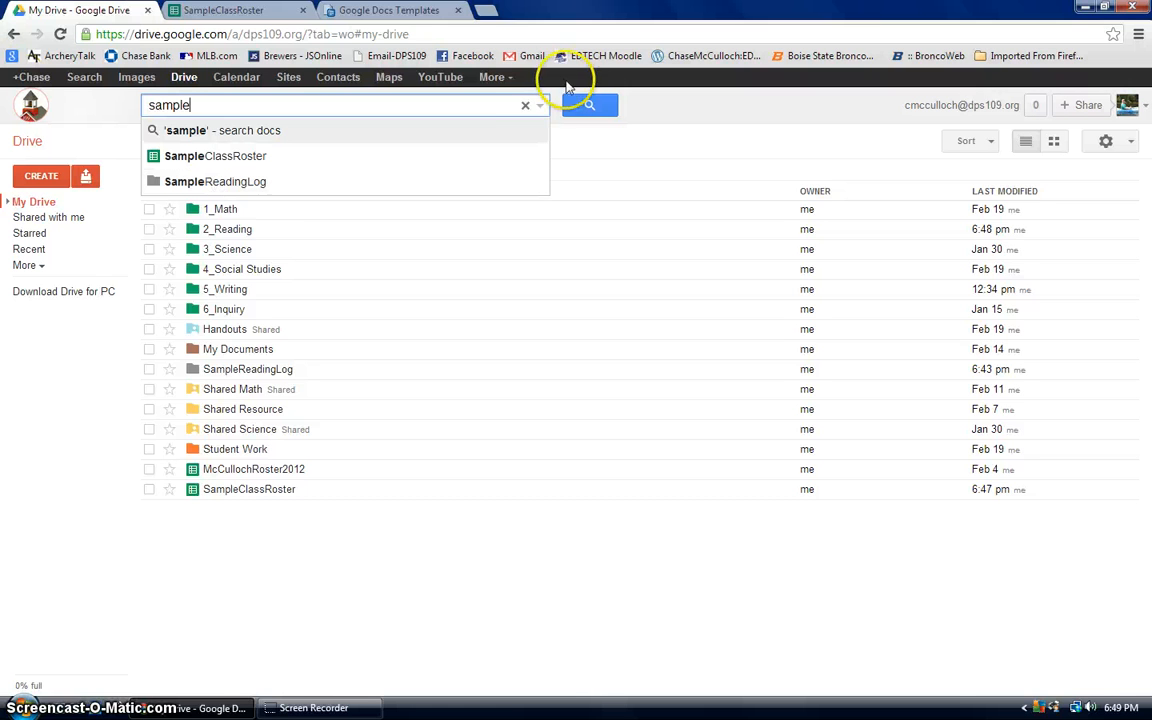
{"action": "left_click", "coordinate": [525, 105]}
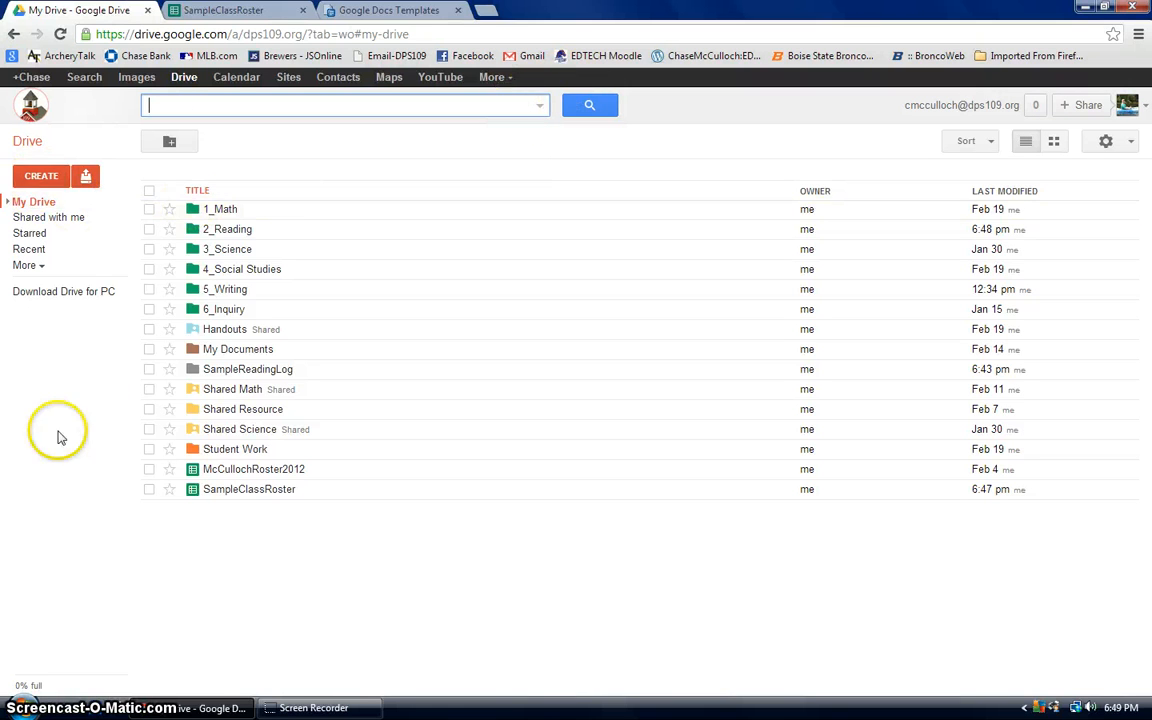
- Open the Copy of Student Reading Log from the 2_Reading folder for viewing and close it to return to the folder
{"action": "left_click", "coordinate": [240, 229]}
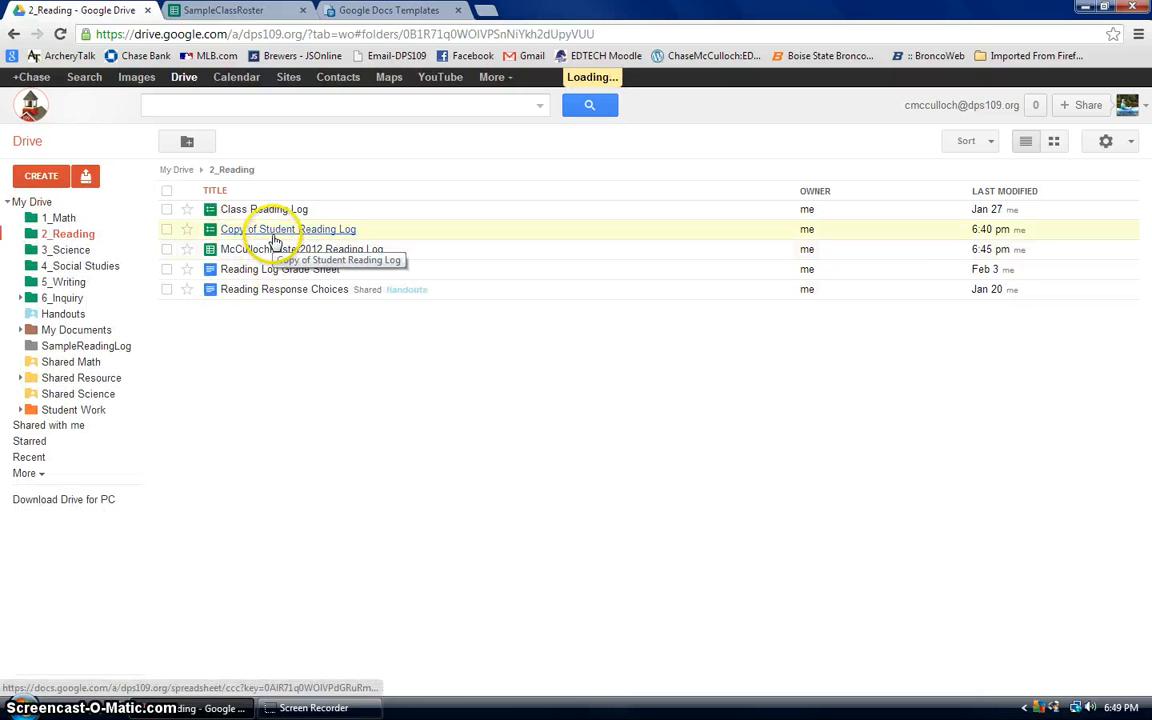
{"action": "left_click", "coordinate": [275, 236]}
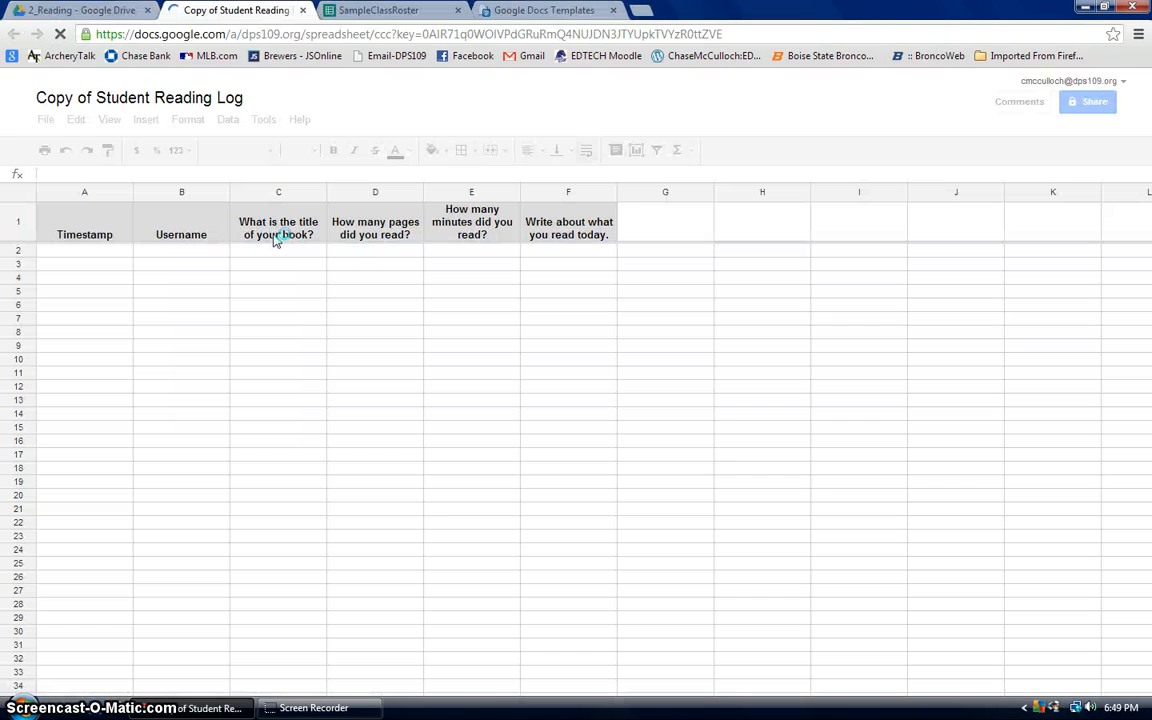
{"action": "left_click", "coordinate": [303, 11]}
{"action": "left_click", "coordinate": [578, 393]}
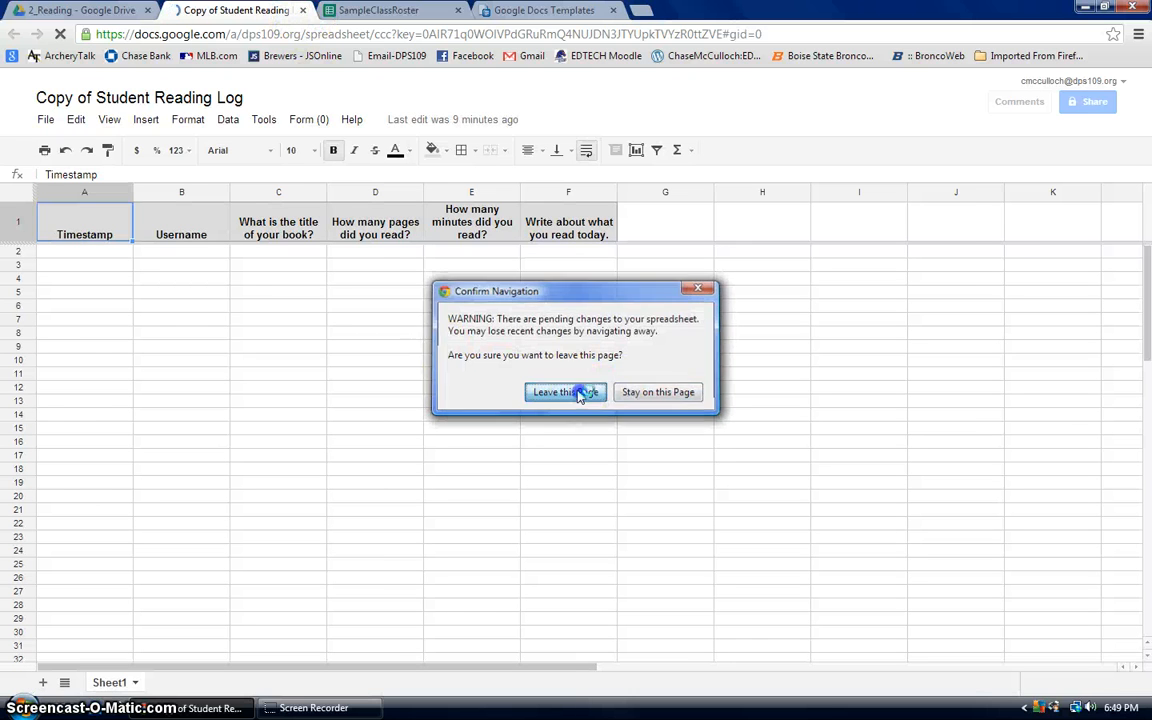
{"action": "left_click", "coordinate": [231, 10]}
{"action": "left_click", "coordinate": [107, 12]}
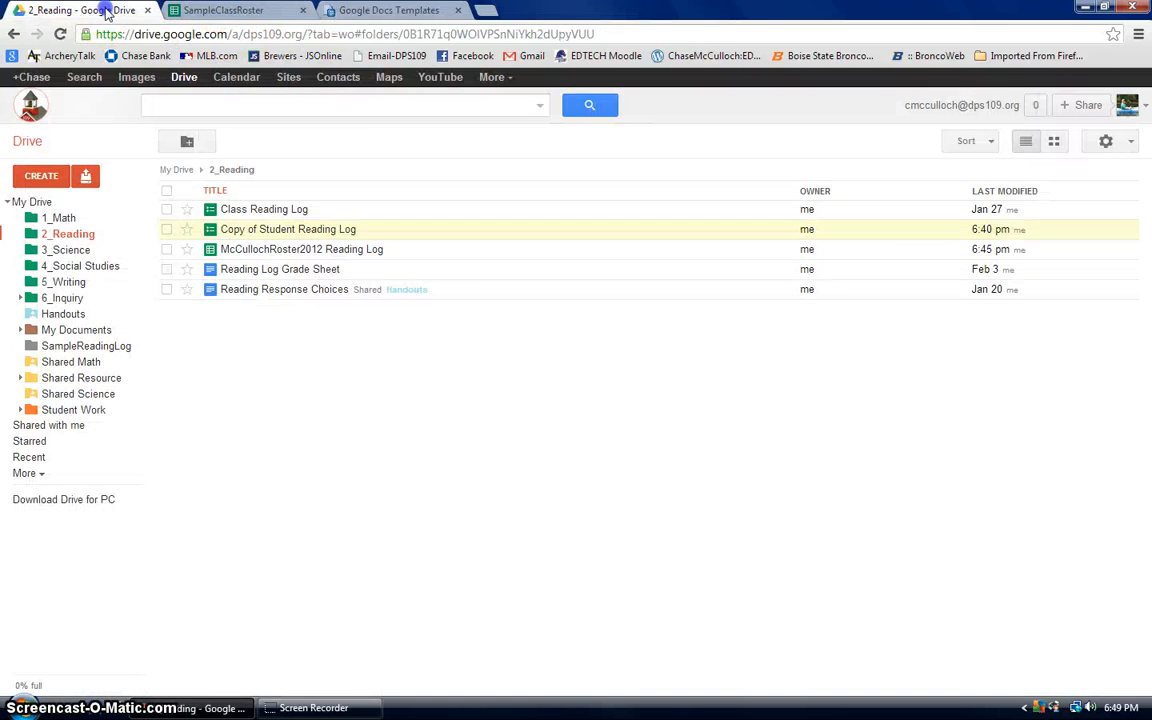
- In SampleClassRoster, set Doctopus to copy and distribute the Copy of Student Reading Log spreadsheet from the 2_Reading folder and save the settings
{"action": "left_click", "coordinate": [227, 12]}
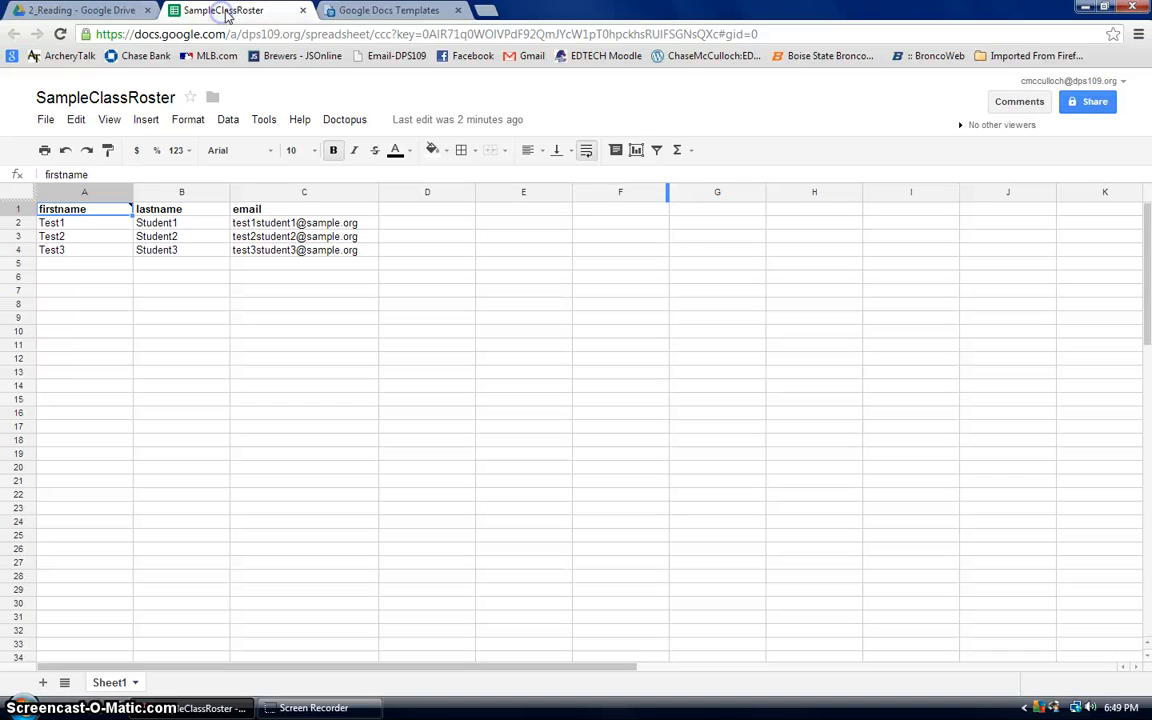
{"action": "left_click", "coordinate": [67, 10]}
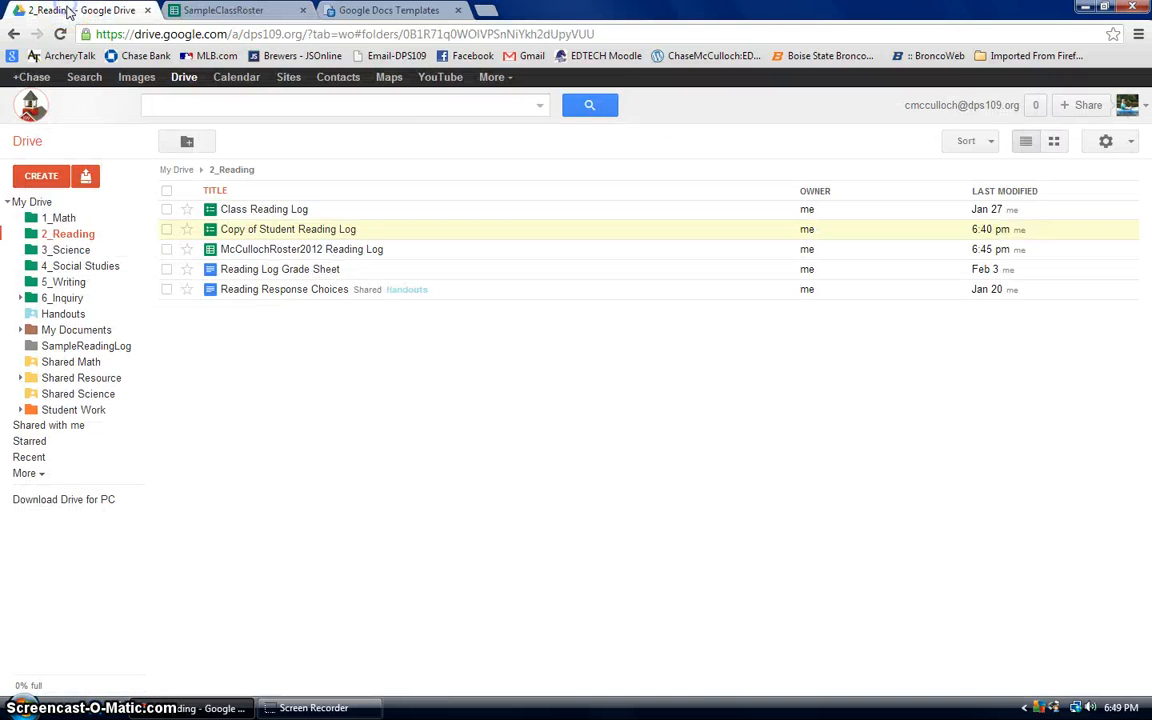
{"action": "left_click", "coordinate": [218, 11]}
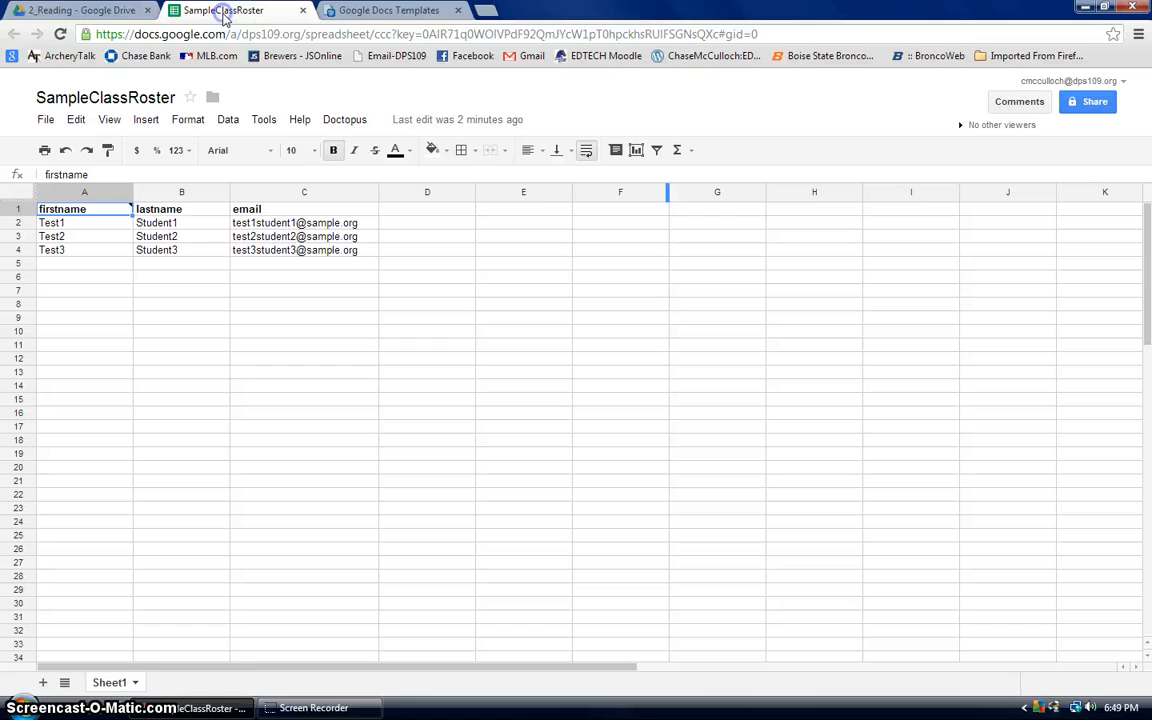
{"action": "left_click", "coordinate": [342, 121]}
{"action": "left_click", "coordinate": [364, 193]}
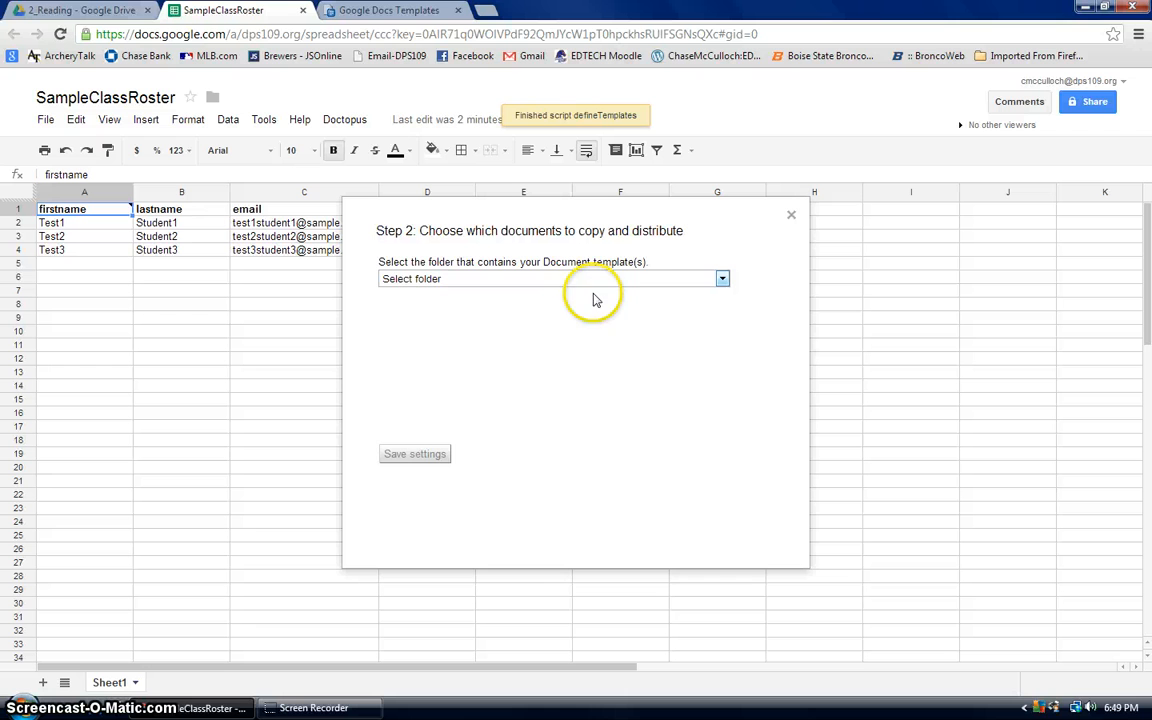
{"action": "left_click", "coordinate": [681, 285]}
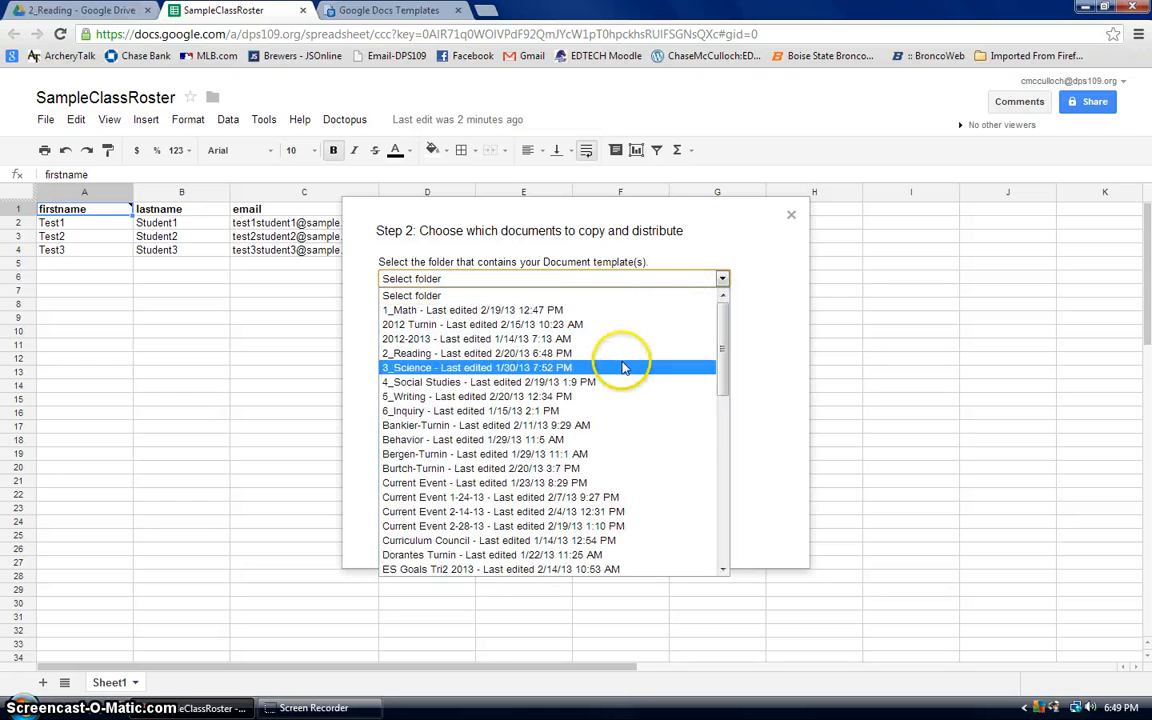
{"action": "left_click", "coordinate": [620, 355]}
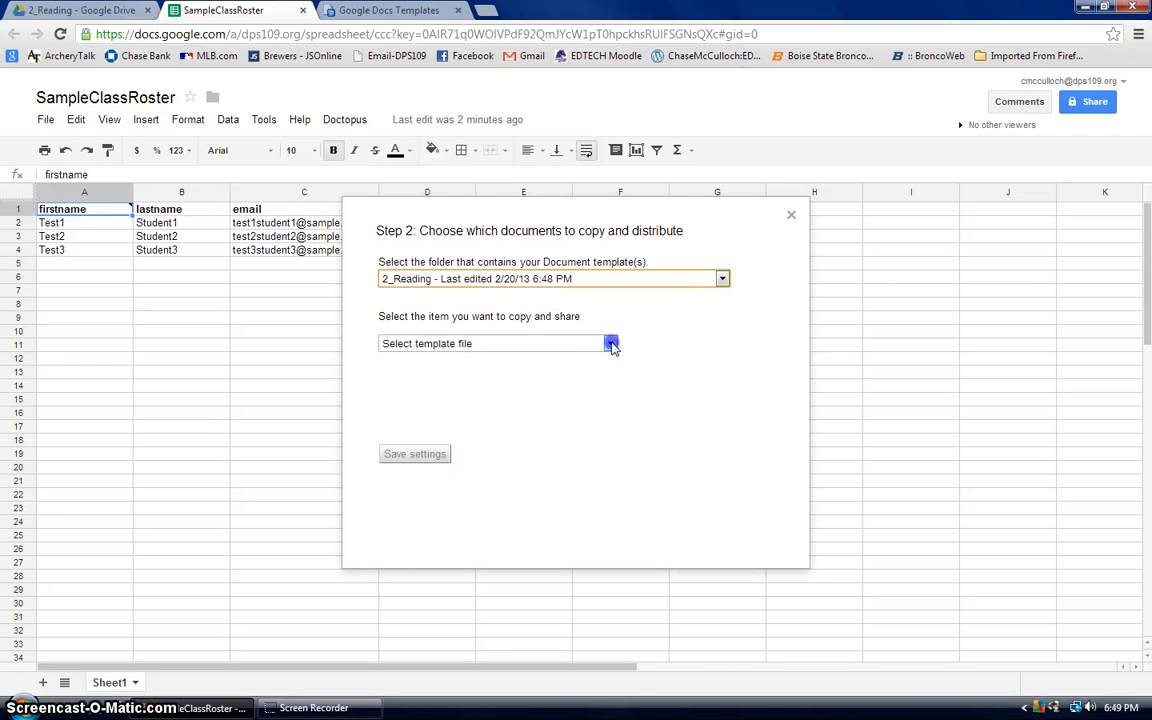
{"action": "left_click", "coordinate": [611, 344]}
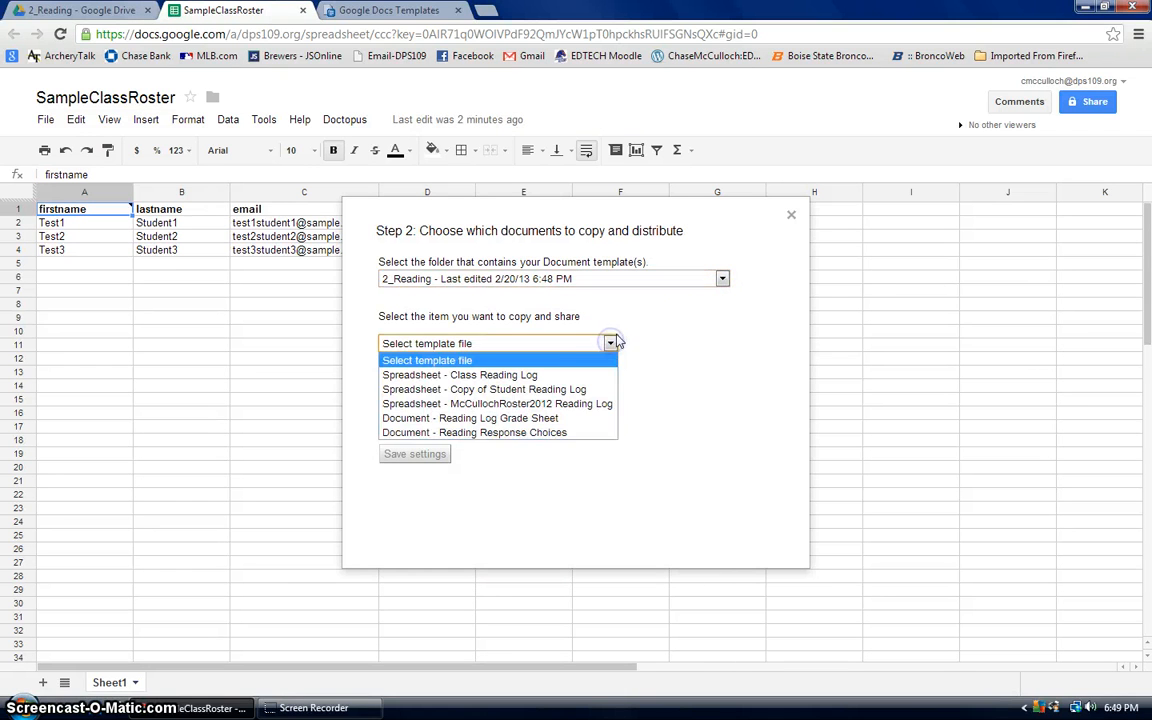
{"action": "left_click", "coordinate": [565, 390]}
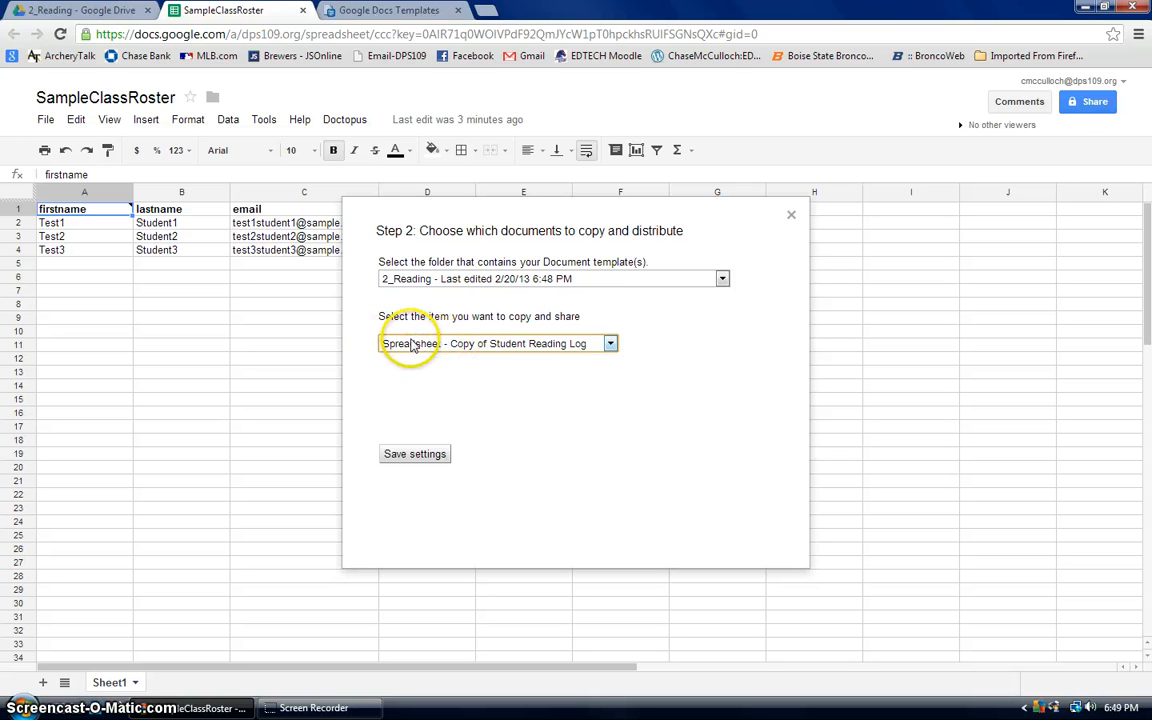
{"action": "left_click", "coordinate": [415, 455]}
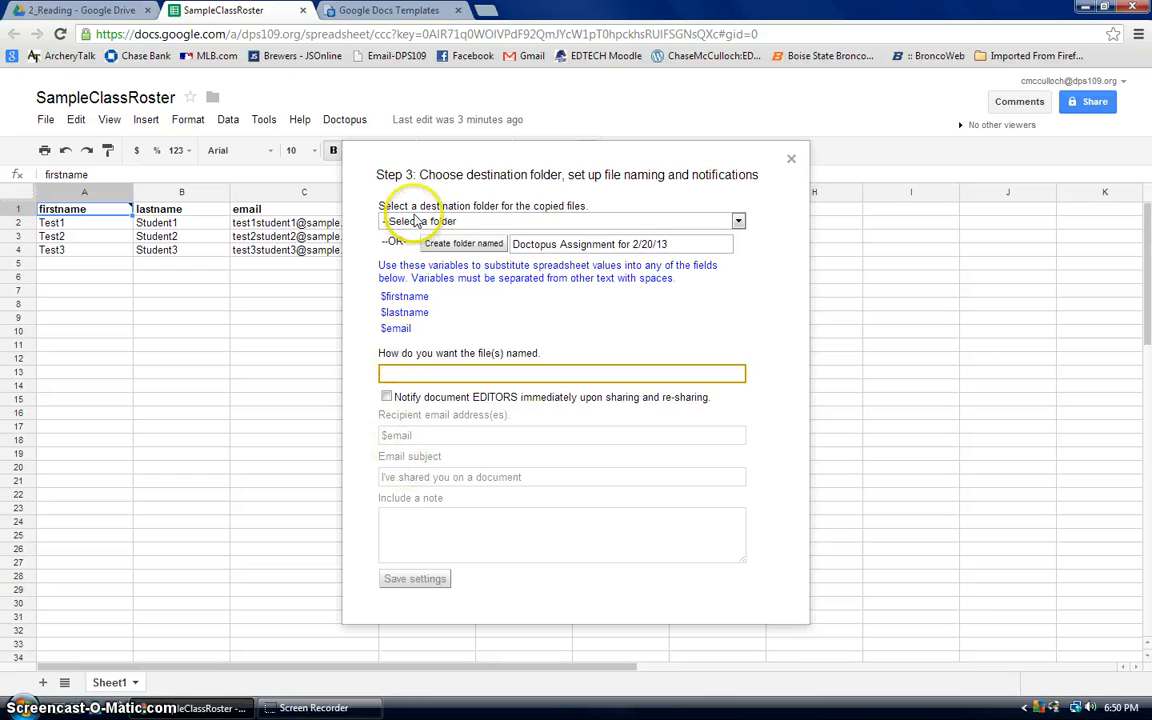
- Choose SampleReadingLog as the destination folder for the copied files
{"action": "left_click_drag", "start_coordinate": [431, 179], "coordinate": [446, 177]}
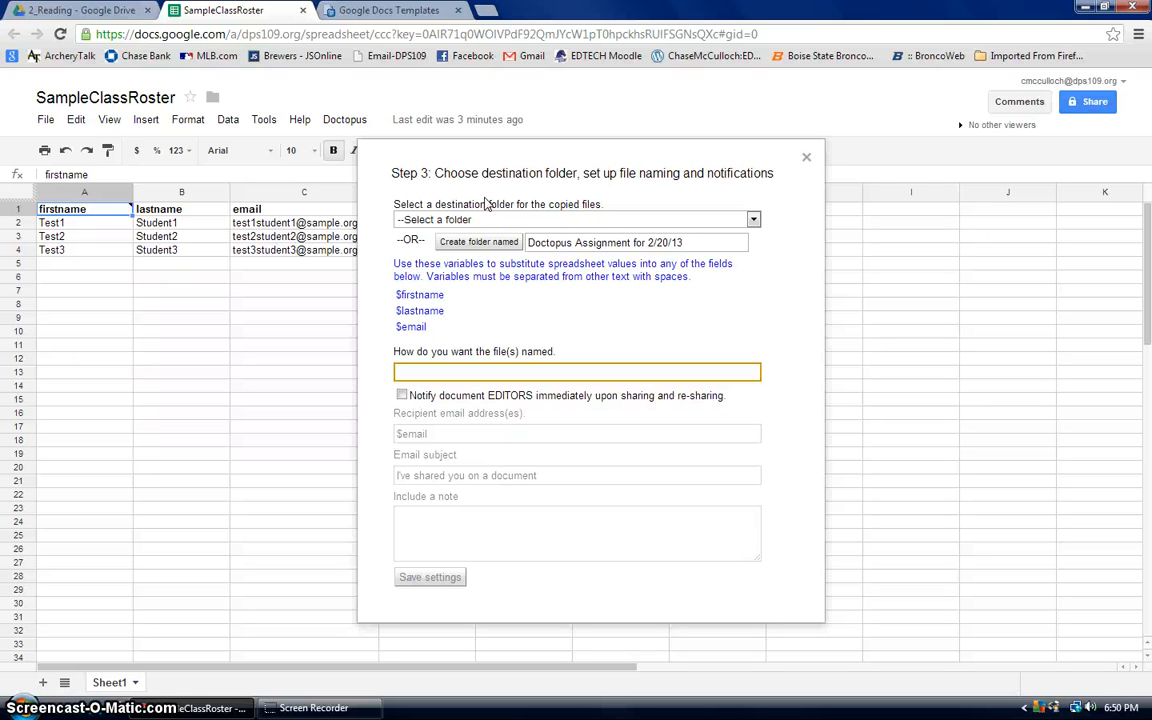
{"action": "left_click", "coordinate": [754, 220]}
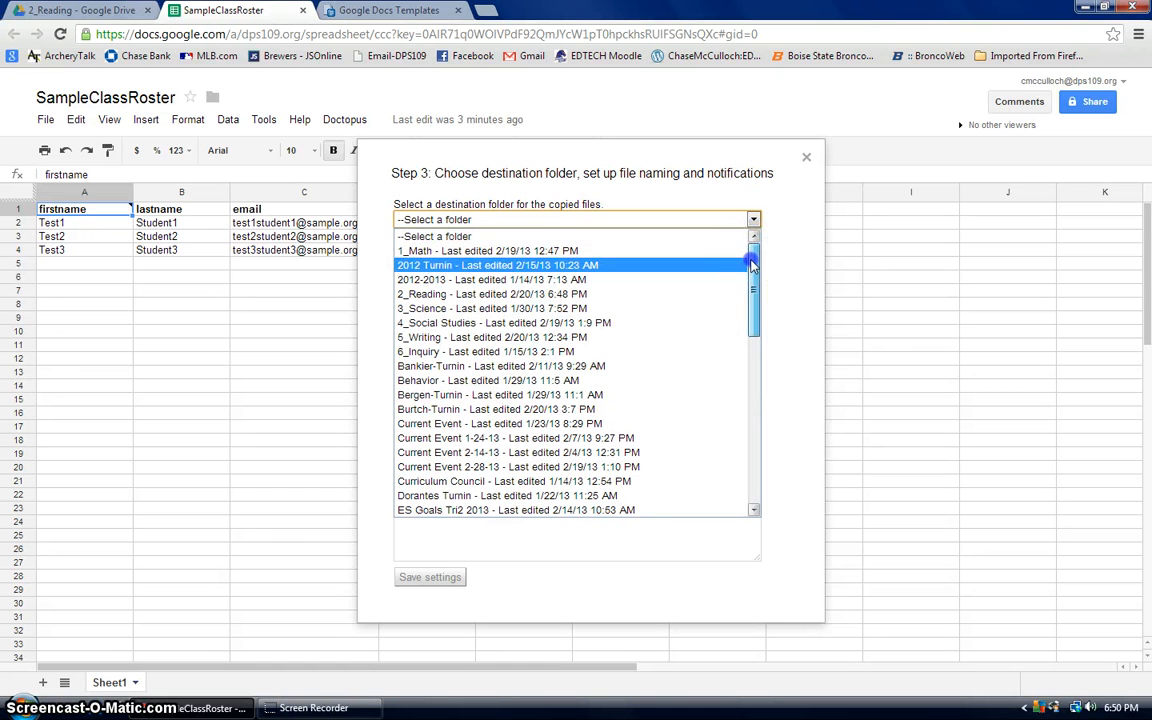
{"action": "left_click_drag", "start_coordinate": [755, 259], "coordinate": [758, 365]}
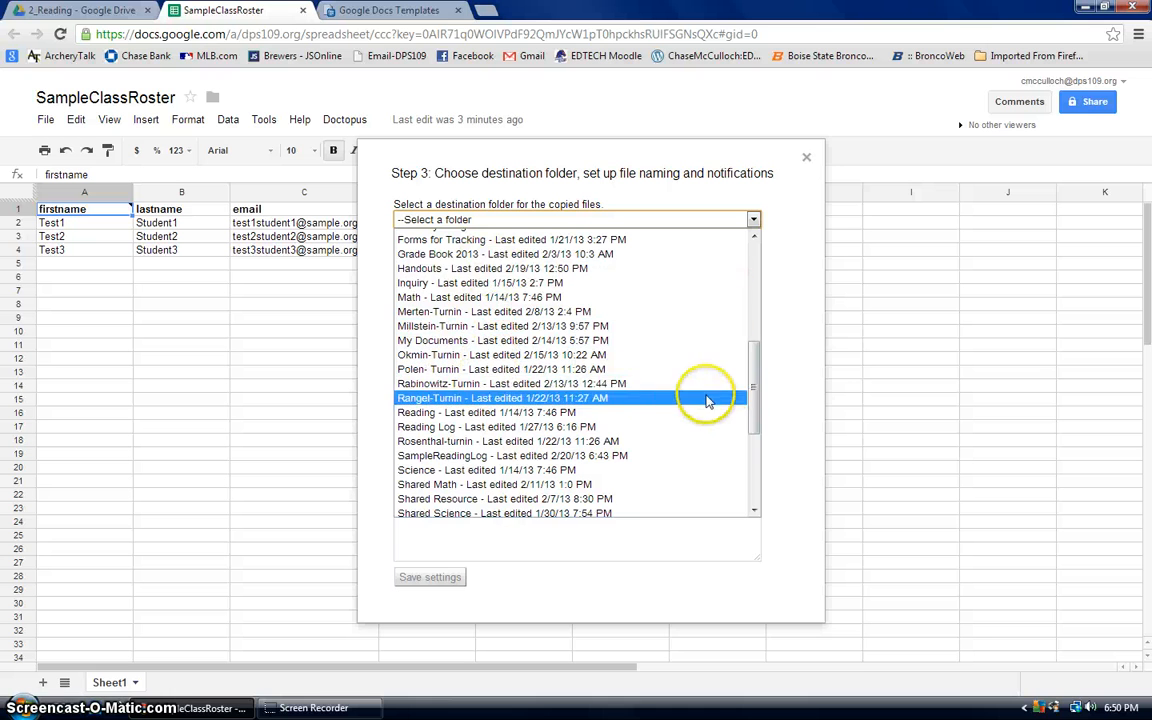
{"action": "left_click_drag", "start_coordinate": [753, 390], "coordinate": [757, 288]}
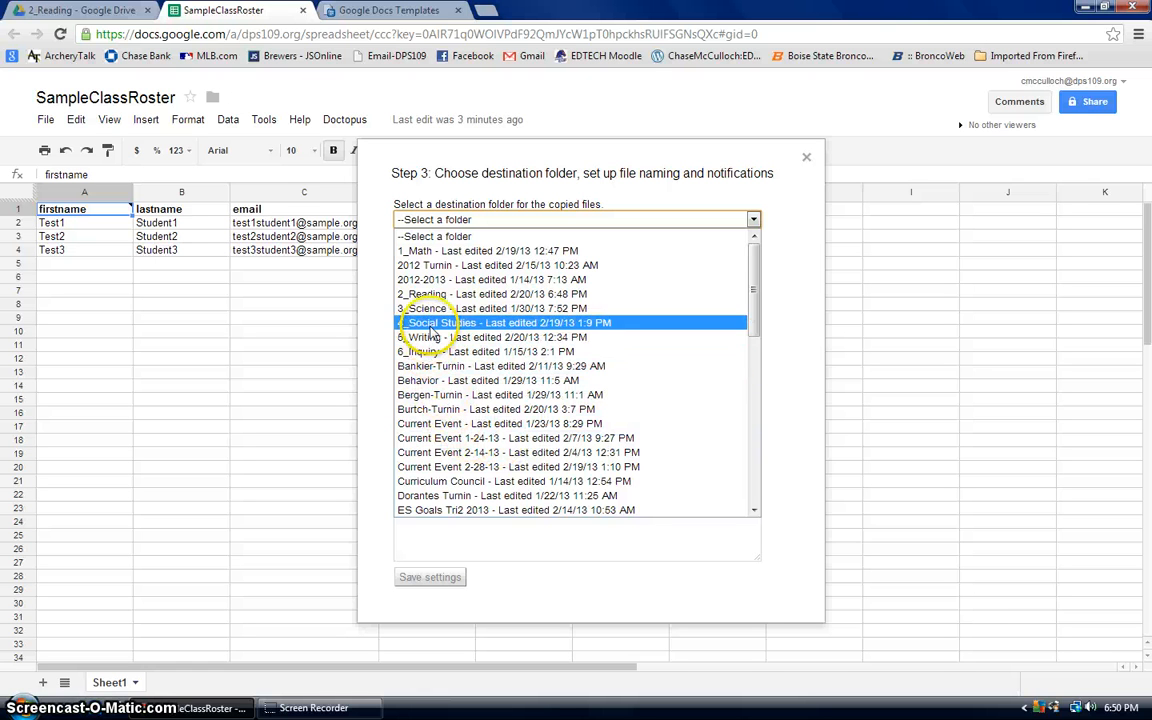
{"action": "scroll", "coordinate": [756, 306], "scroll_direction": "down", "scroll_amount": 3}
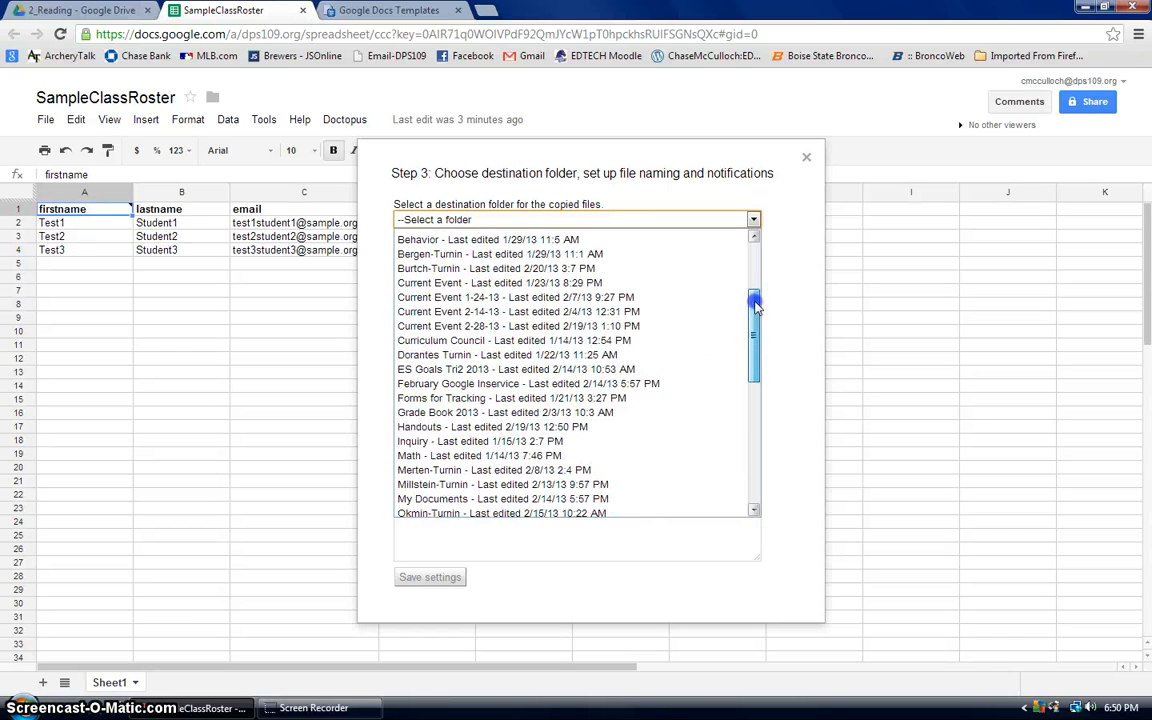
{"action": "left_click_drag", "start_coordinate": [756, 306], "coordinate": [746, 426]}
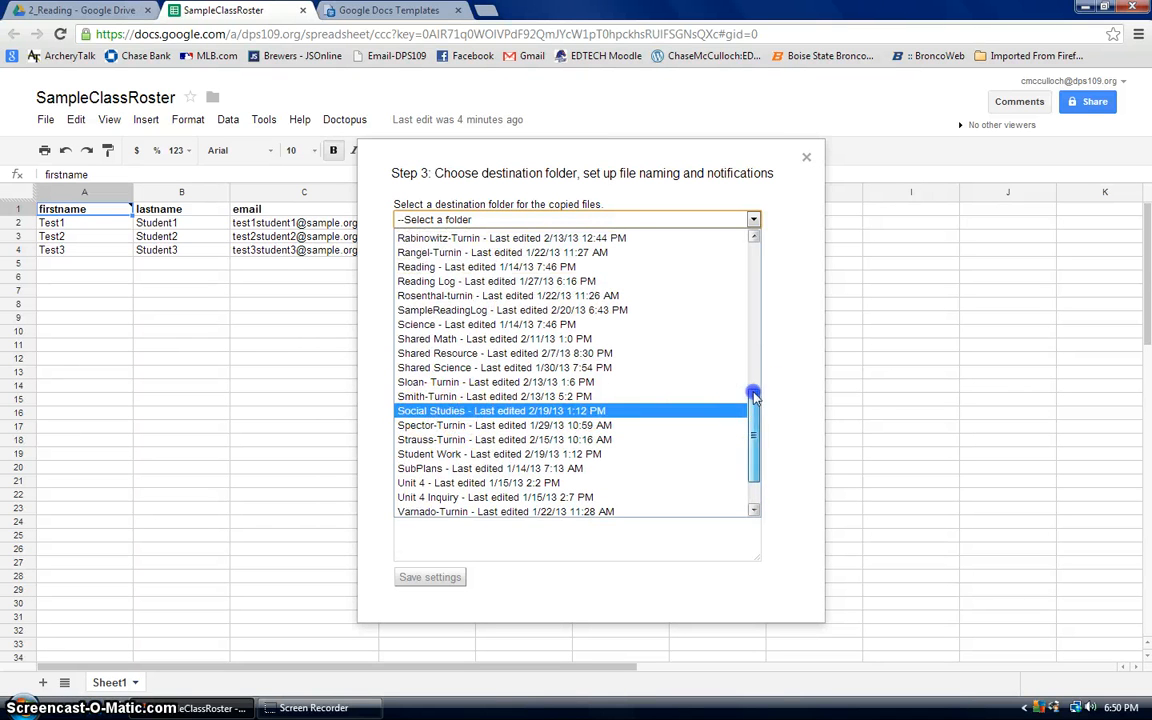
{"action": "left_click_drag", "start_coordinate": [753, 393], "coordinate": [787, 437]}
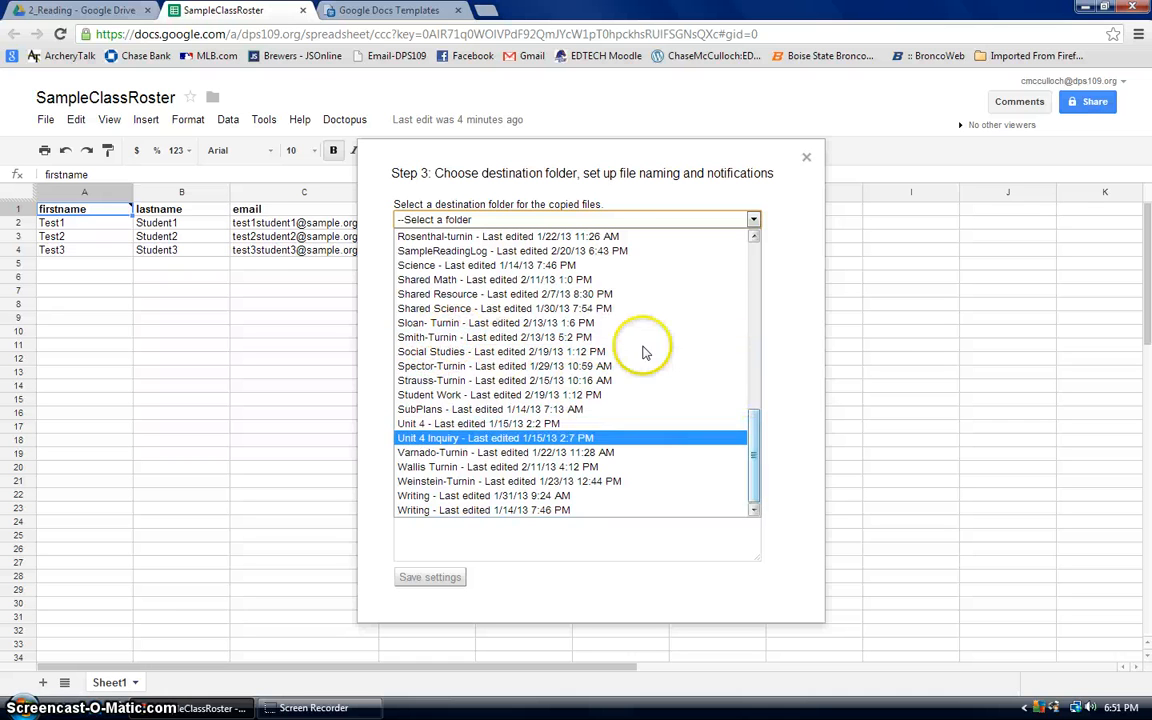
{"action": "left_click", "coordinate": [507, 251]}
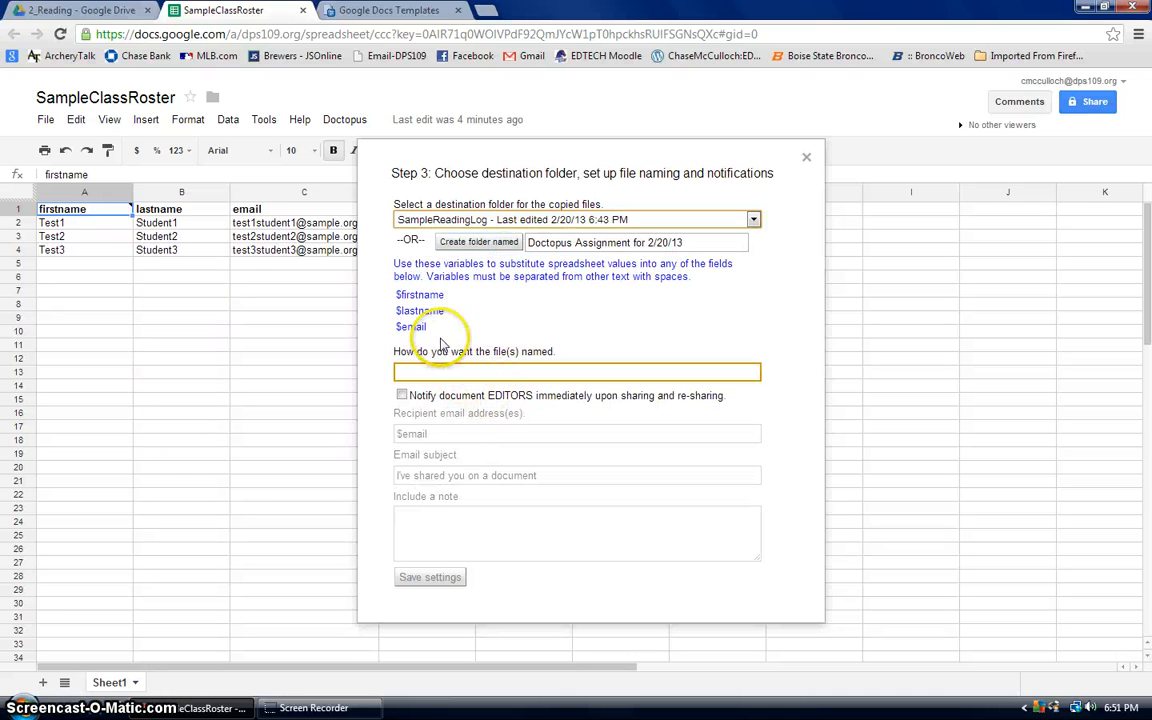
- Copy the $lastname variable into the file naming field for the copied files
{"action": "left_click_drag", "start_coordinate": [395, 266], "coordinate": [530, 265]}
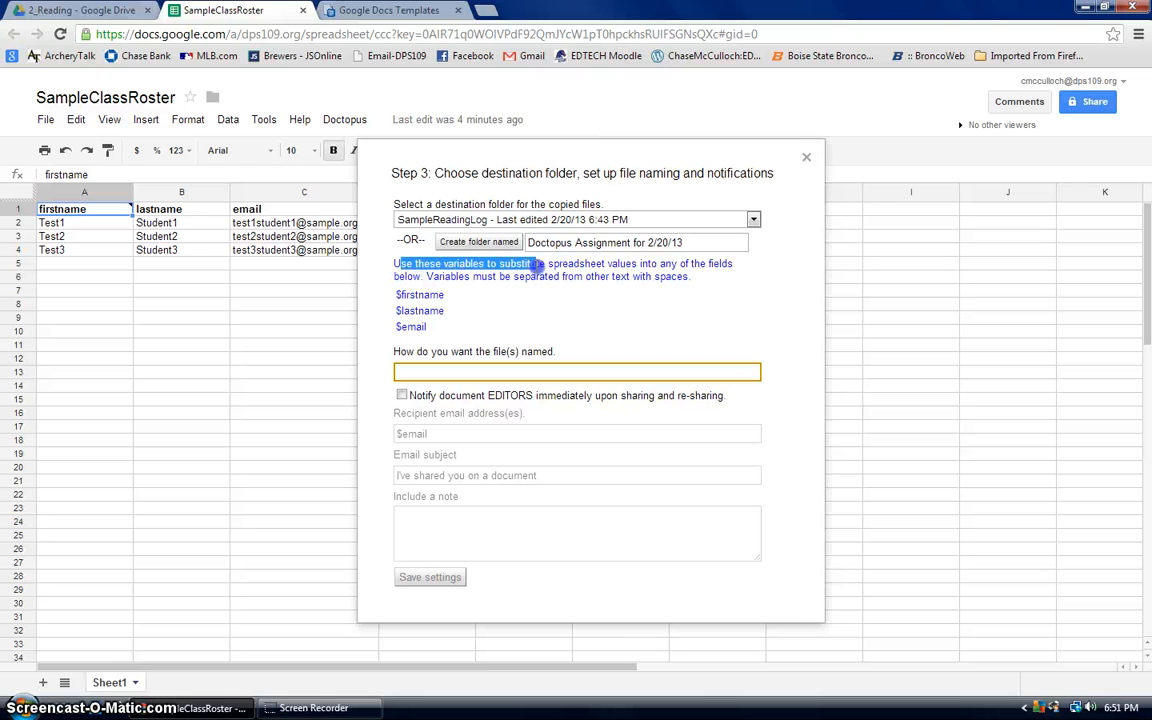
{"action": "left_click", "coordinate": [537, 267]}
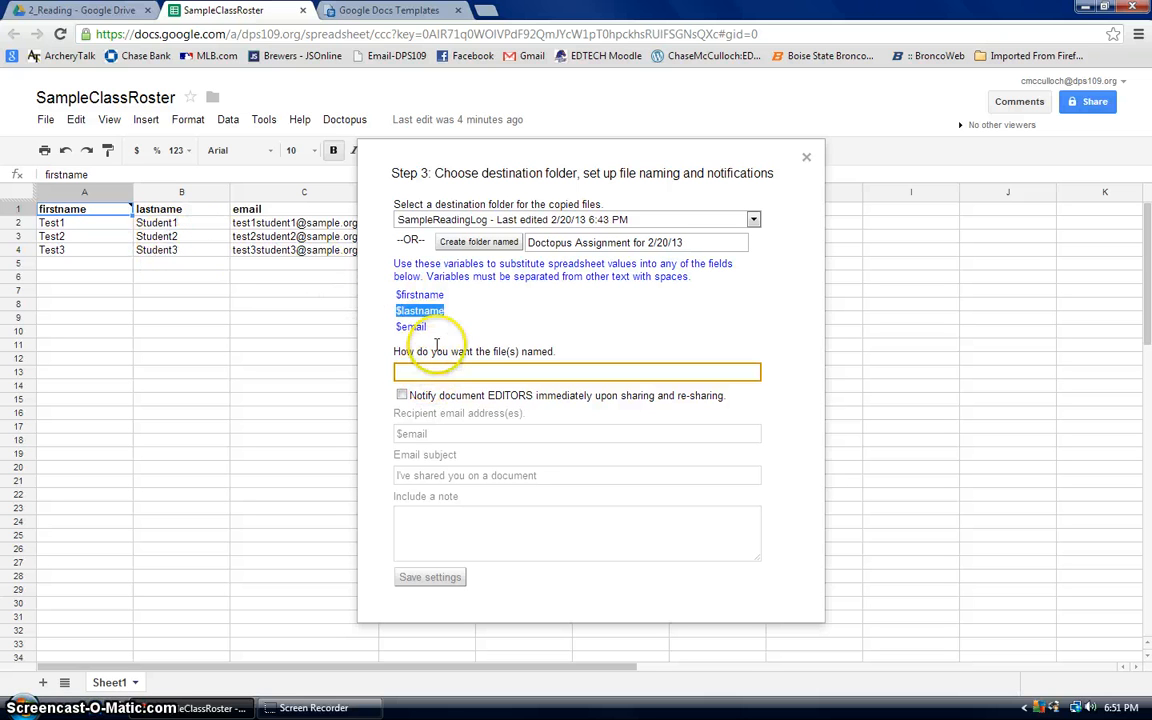
{"action": "left_click", "coordinate": [416, 312]}
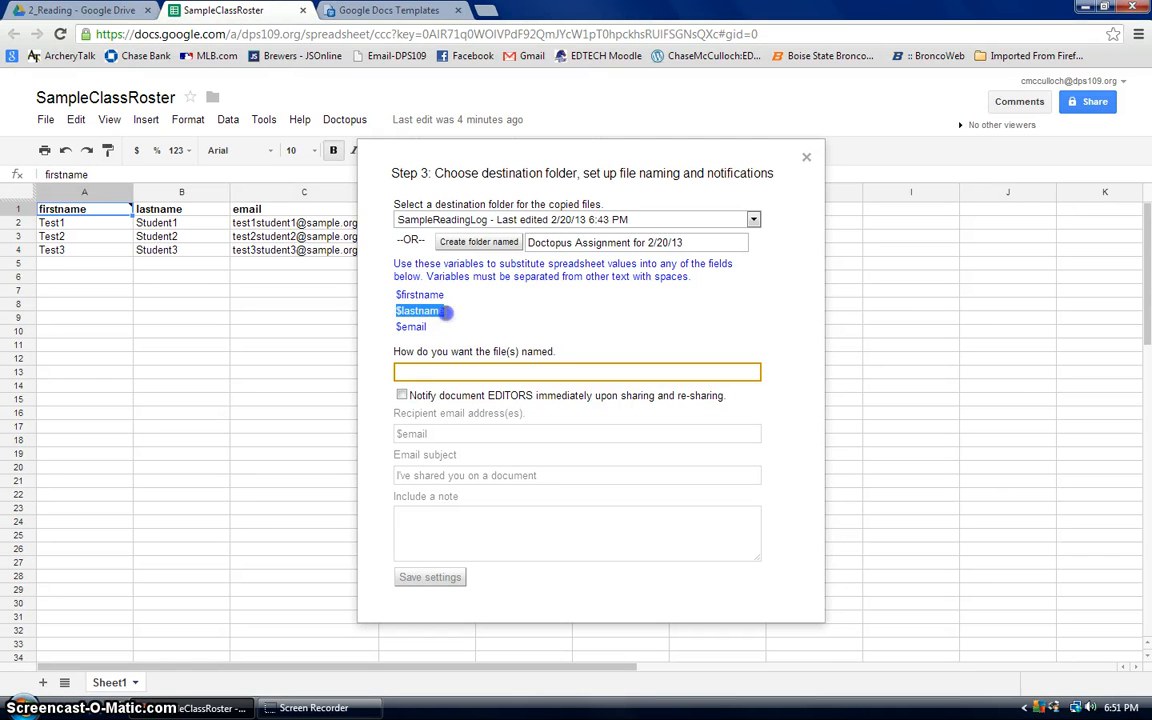
{"action": "right_click", "coordinate": [445, 313]}
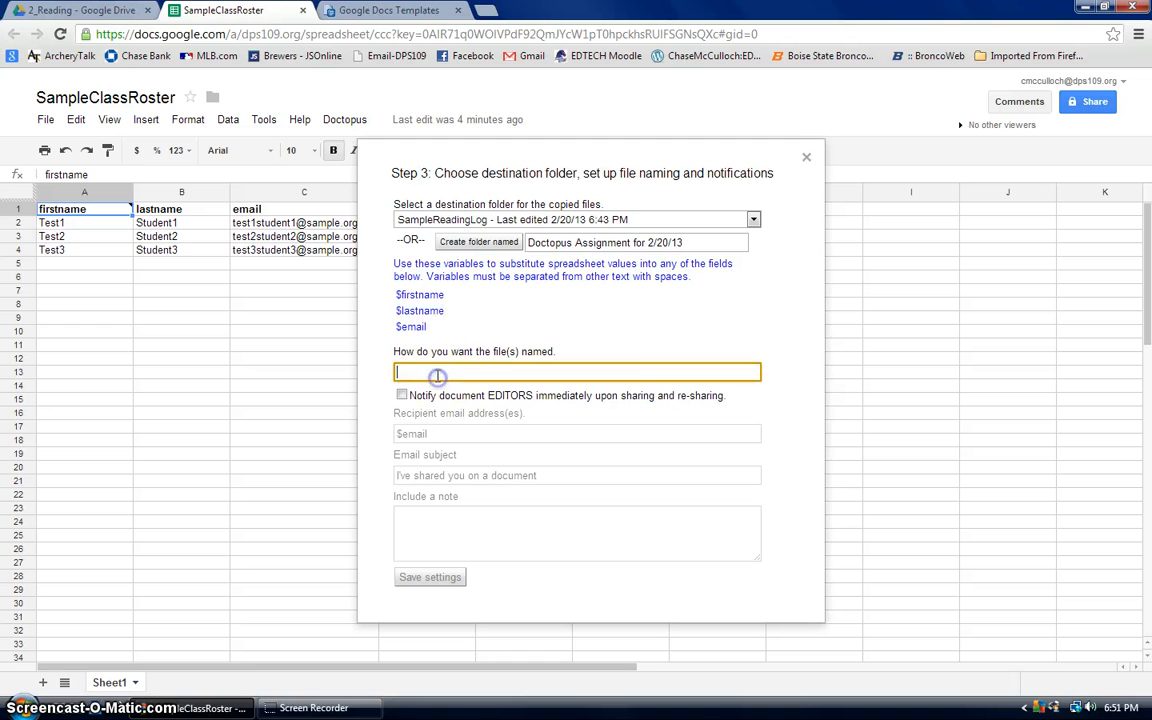
{"action": "right_click", "coordinate": [437, 373]}
{"action": "left_click", "coordinate": [478, 458]}
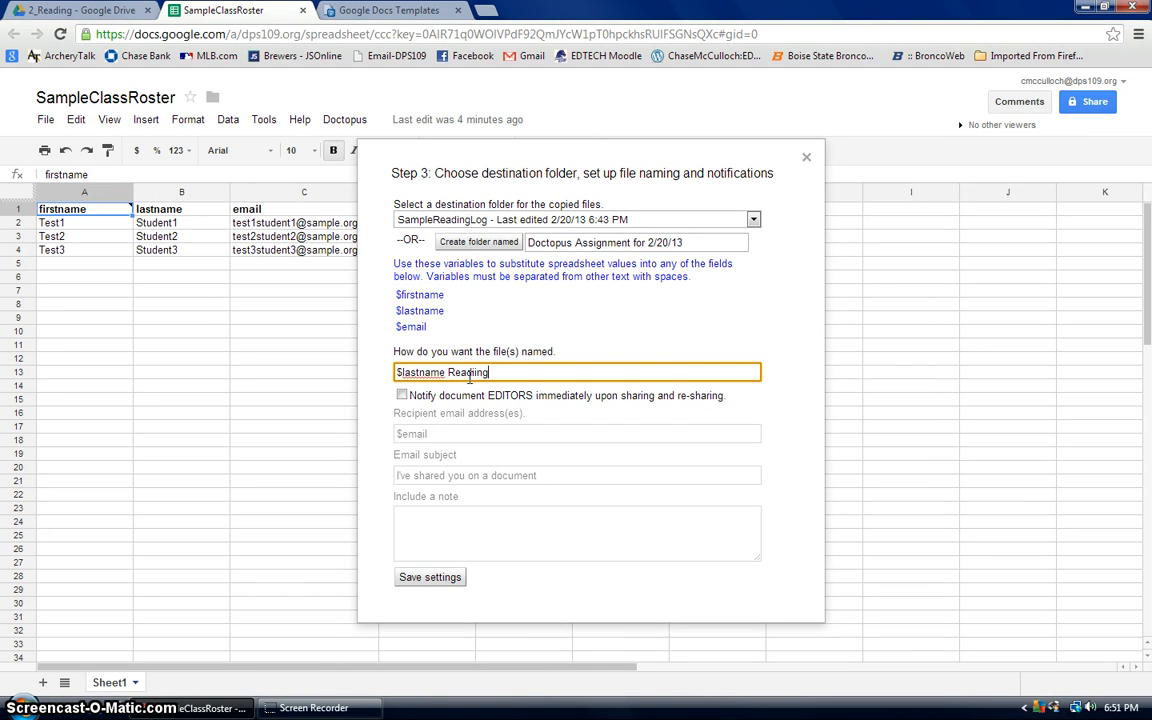
- Complete the file naming pattern as "$lastname Reading Log" and save the destination and naming settings
{"action": "type", "text": "Reading"}
{"action": "key", "text": "BackSpace"}
{"action": "key", "text": "BackSpace"}
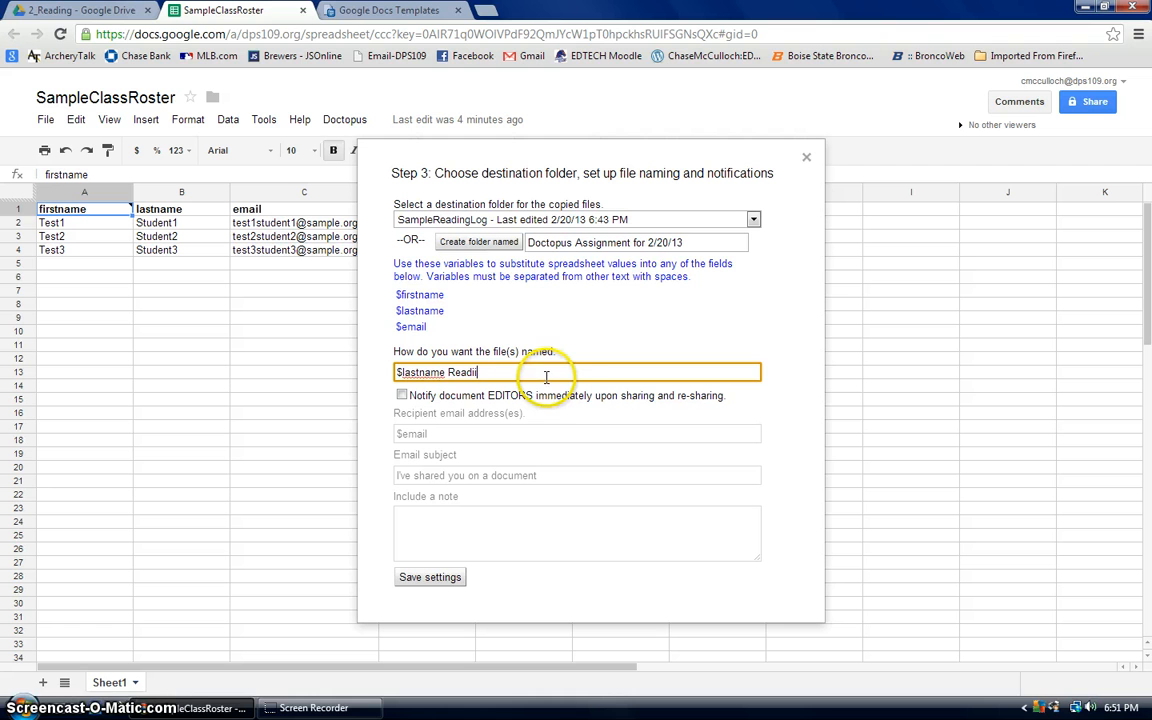
{"action": "key", "text": "BackSpace"}
{"action": "type", "text": "ng Log"}
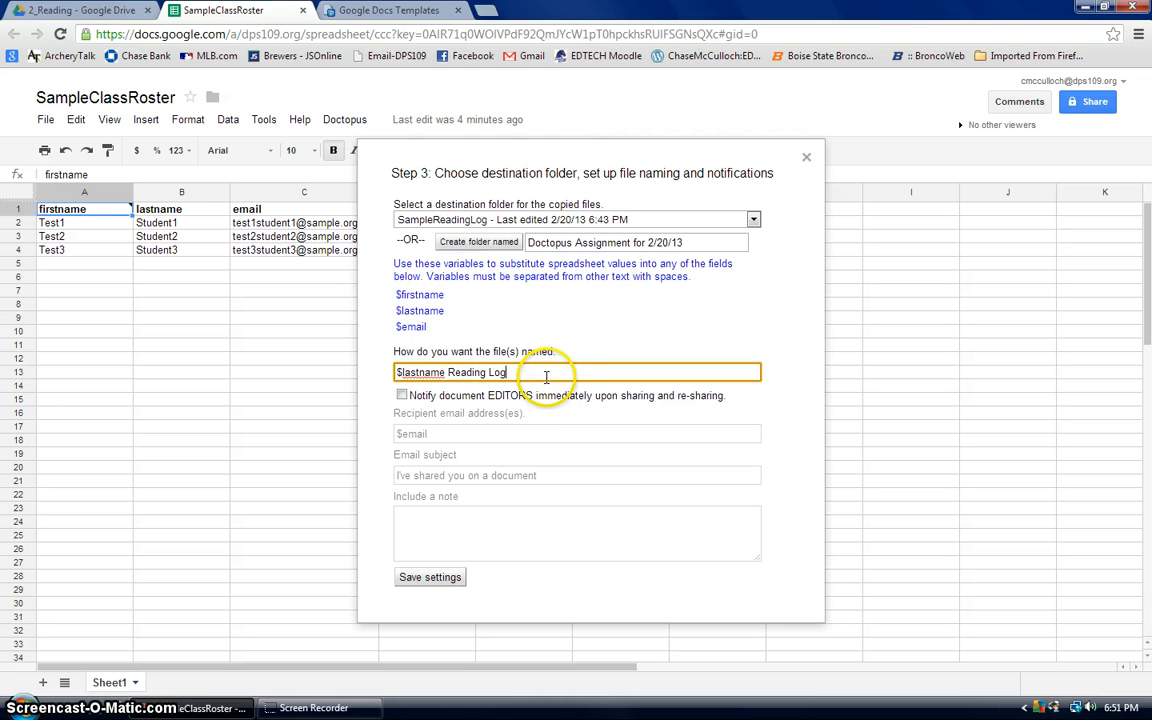
{"action": "left_click", "coordinate": [397, 372]}
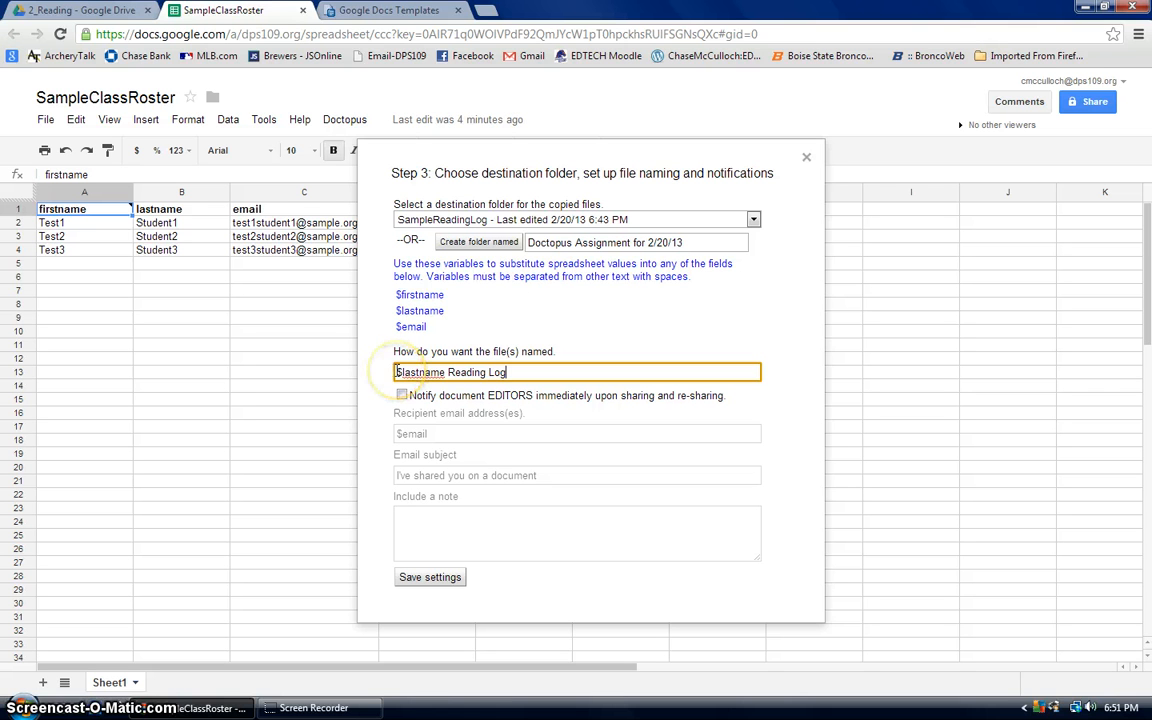
{"action": "left_click", "coordinate": [397, 372]}
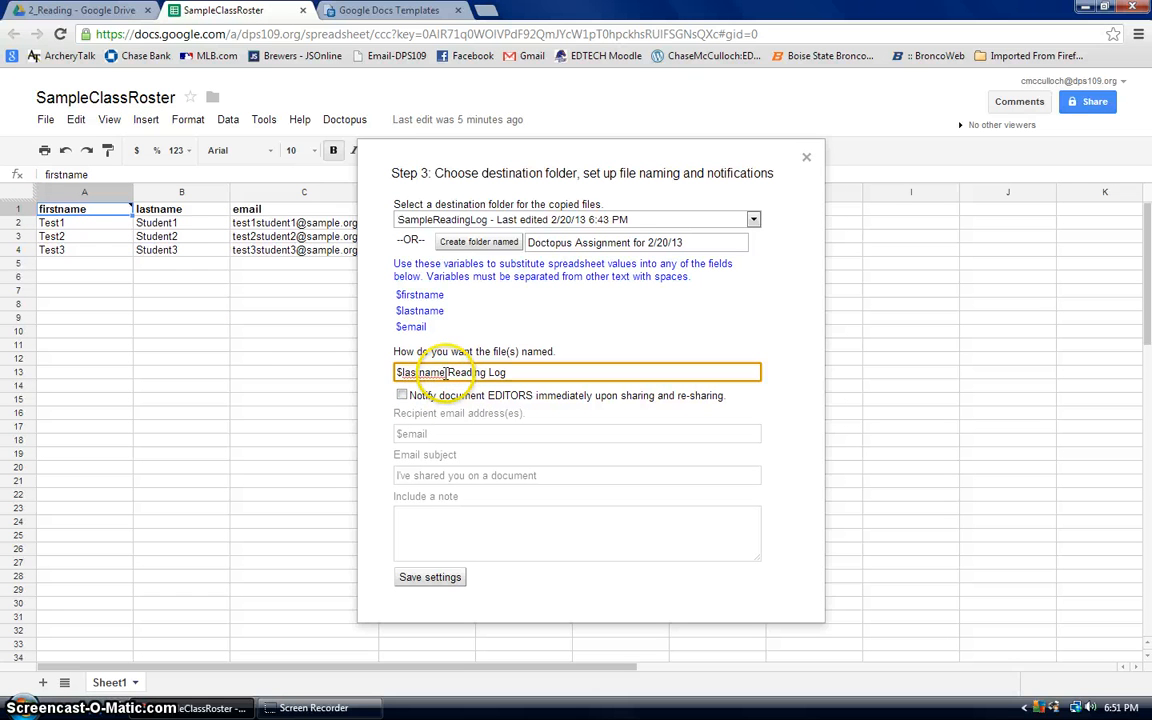
{"action": "left_click", "coordinate": [495, 373]}
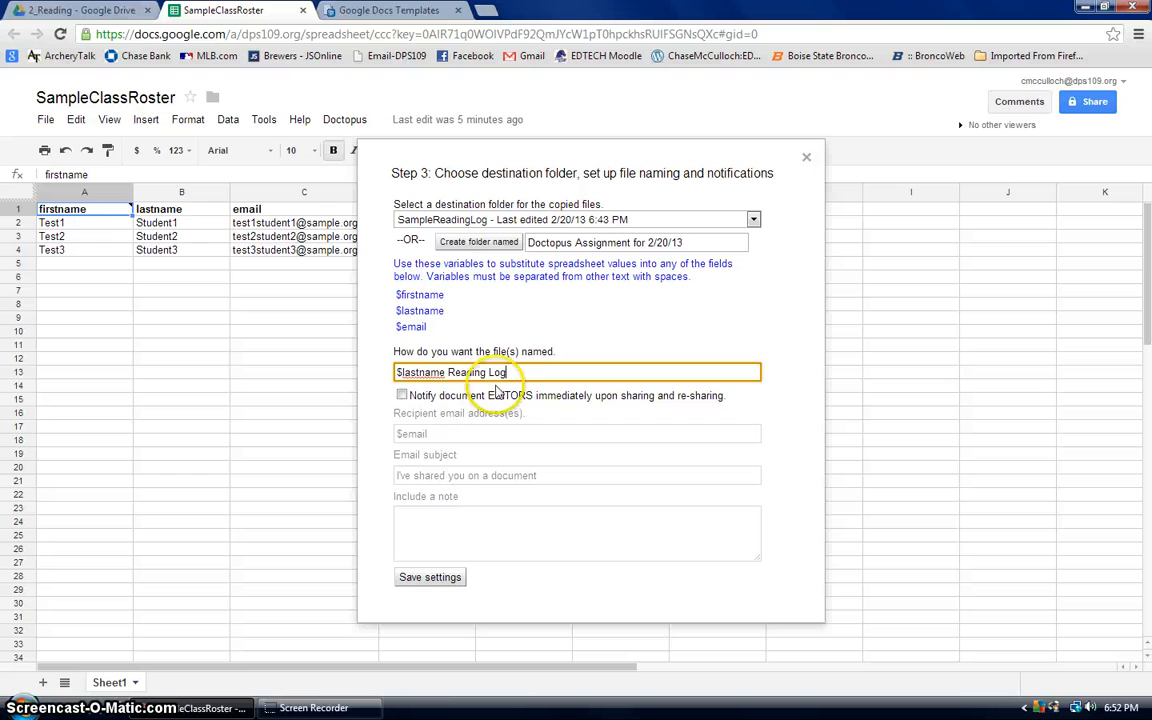
{"action": "left_click", "coordinate": [433, 578]}
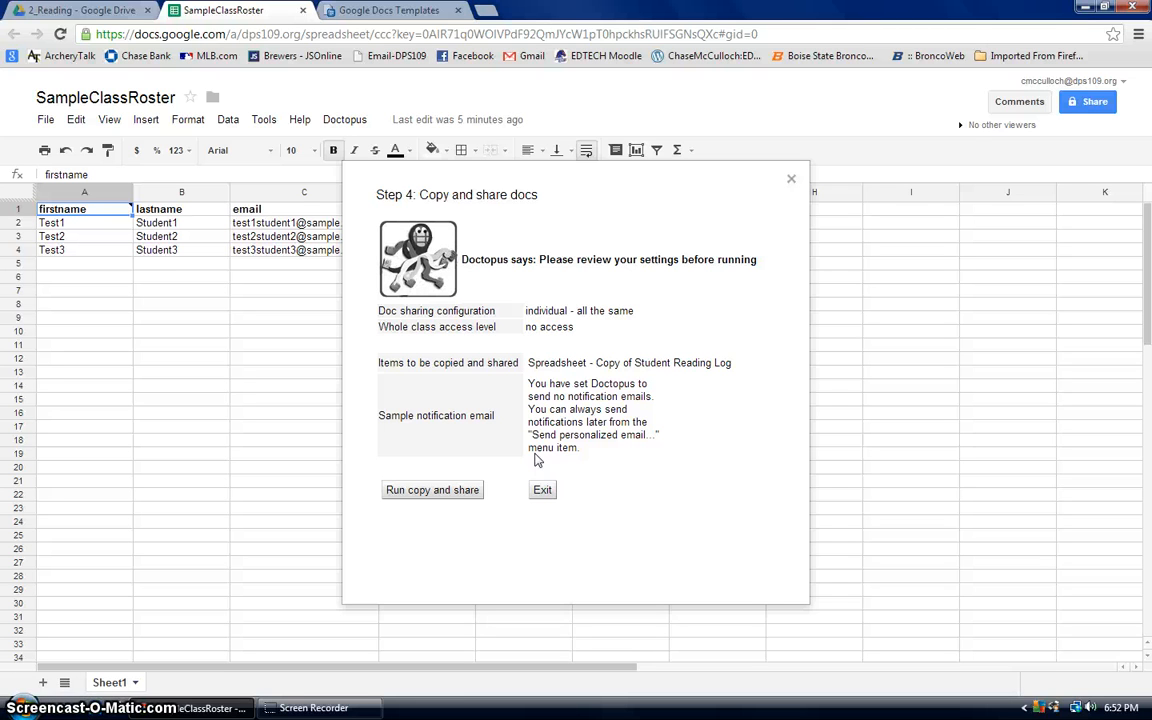
- Close the Copy and share docs review dialog and switch to the 2_Reading folder in Google Drive
{"action": "left_click", "coordinate": [417, 492]}
{"action": "left_click", "coordinate": [558, 275]}
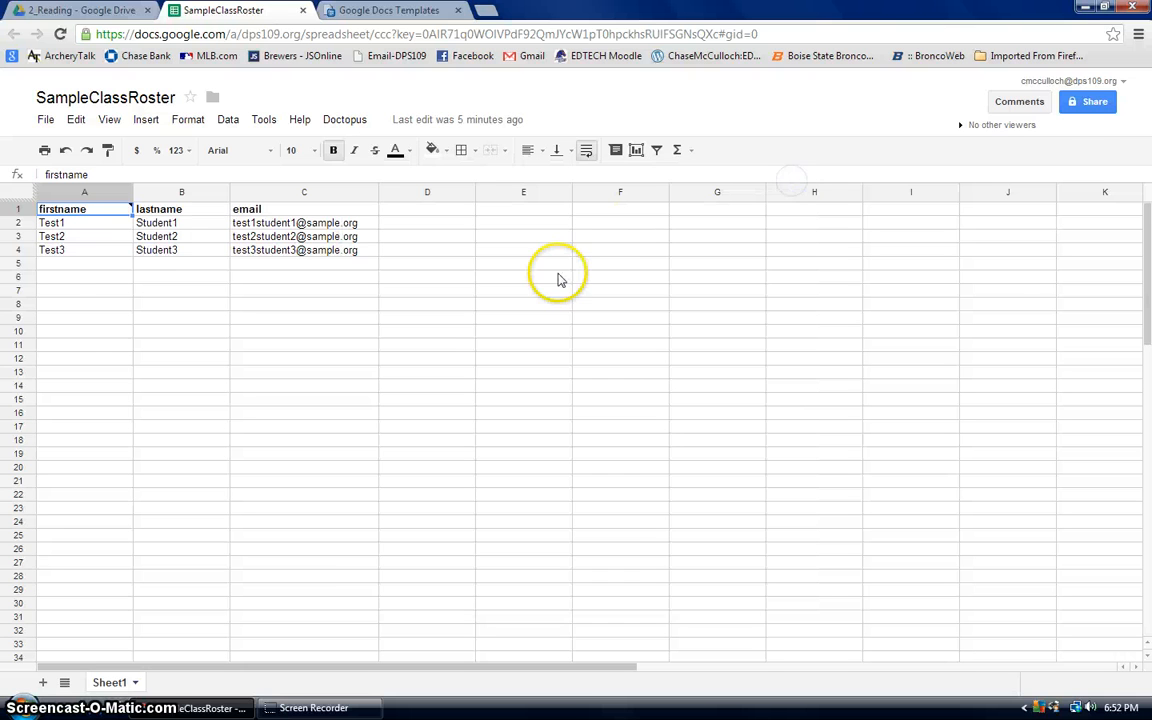
{"action": "left_click", "coordinate": [52, 11]}
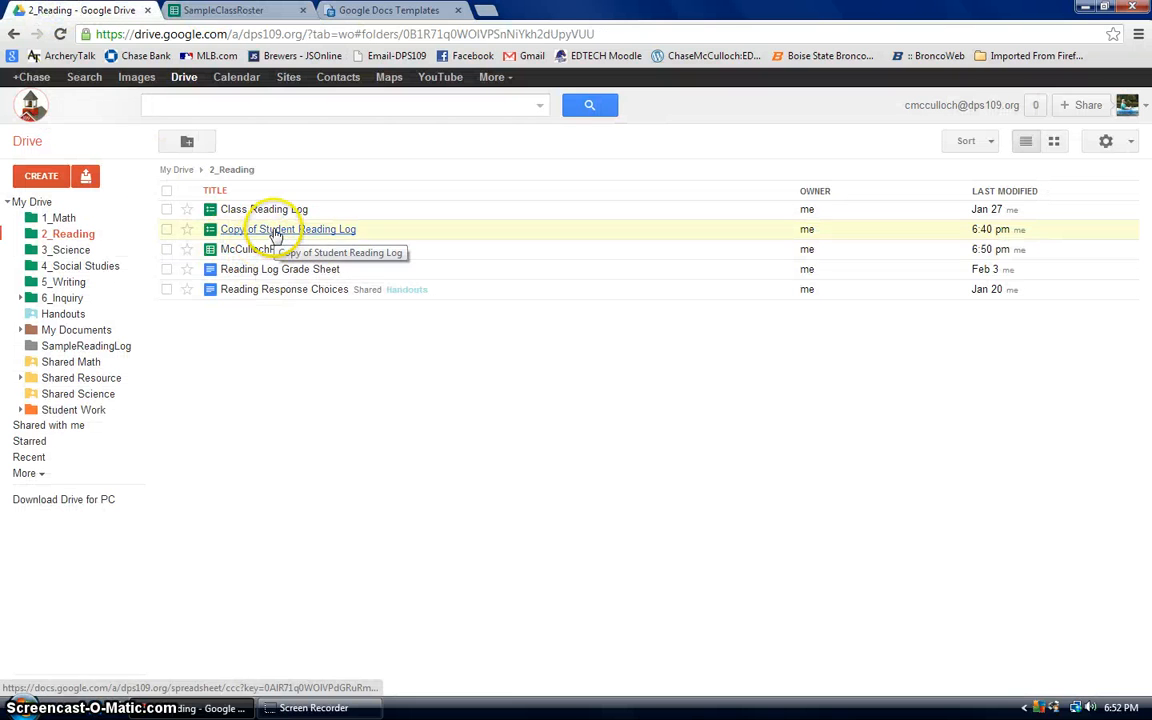